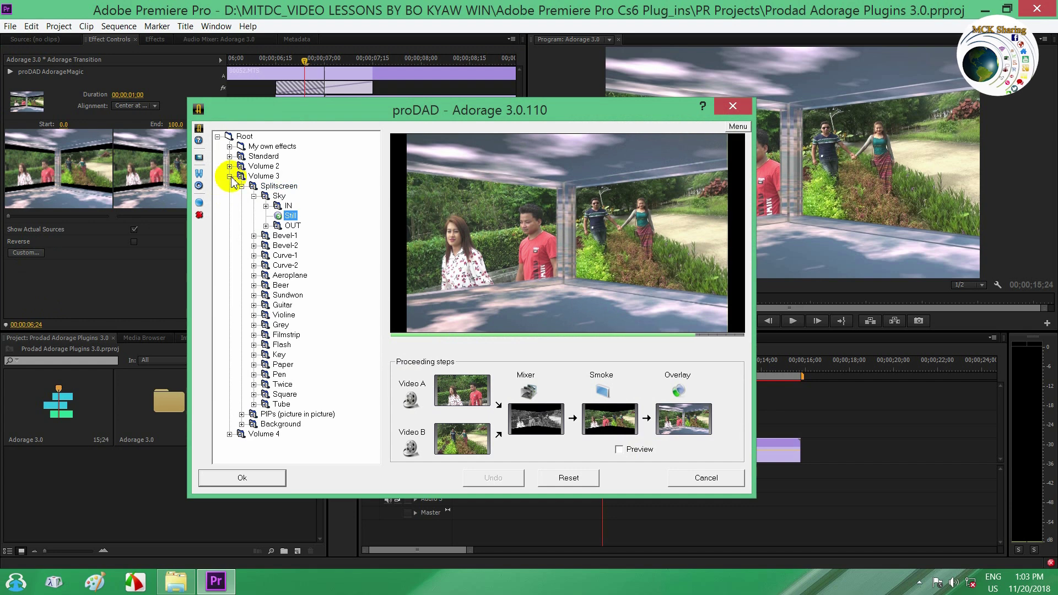
Browse the Volume 2, 3 and 4 effect branches in the Adorage effect tree.
click(229, 175)
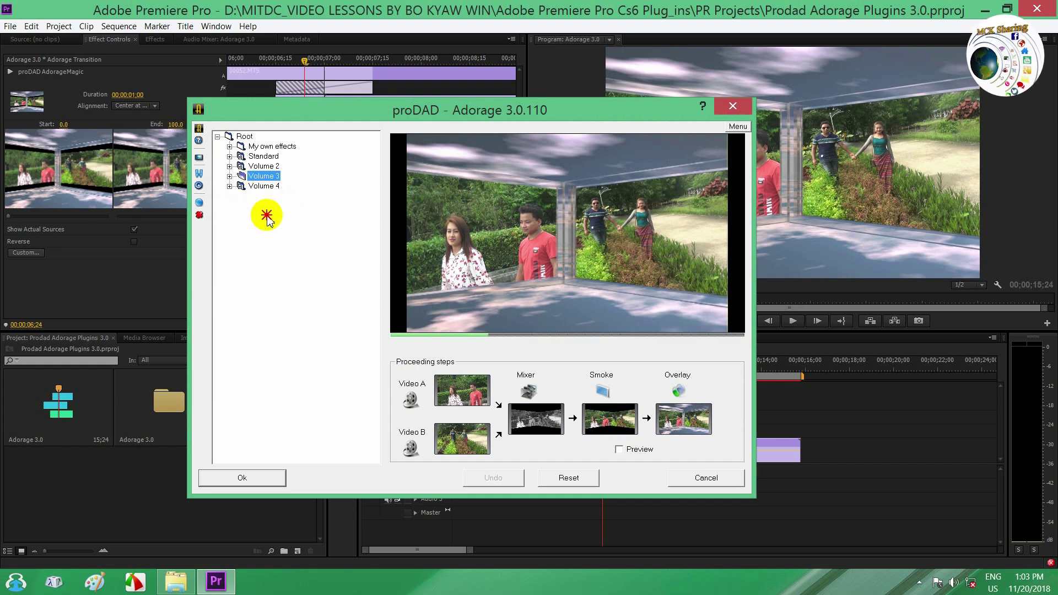
double_click(264, 166)
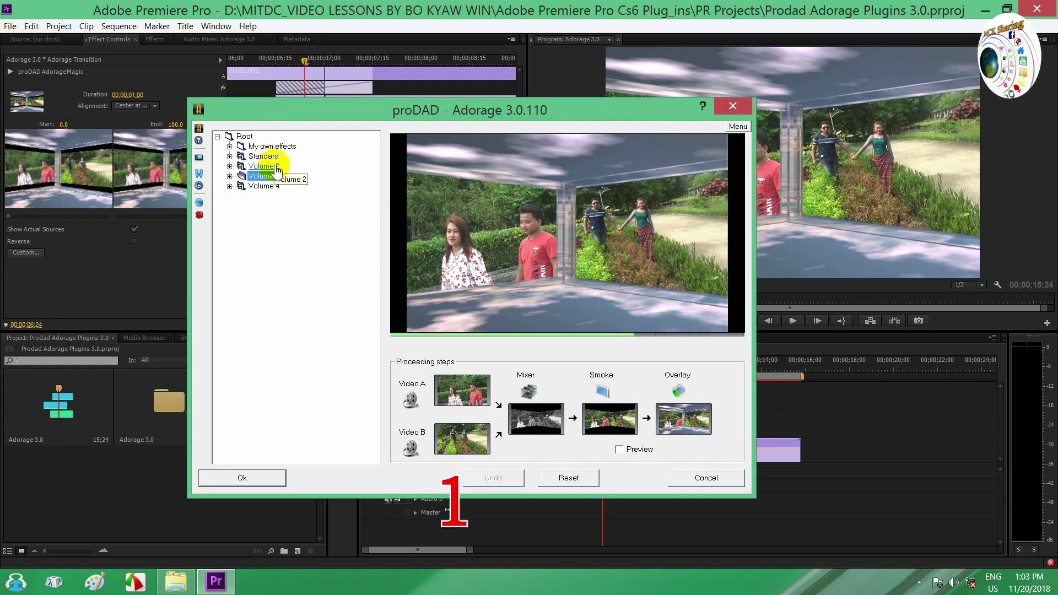
double_click(272, 207)
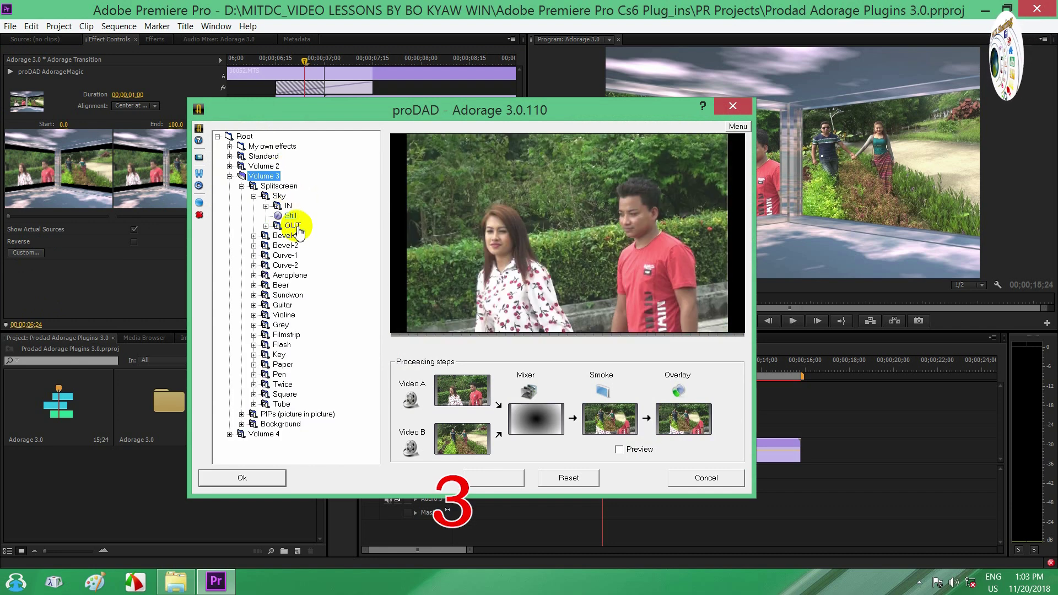
click(229, 175)
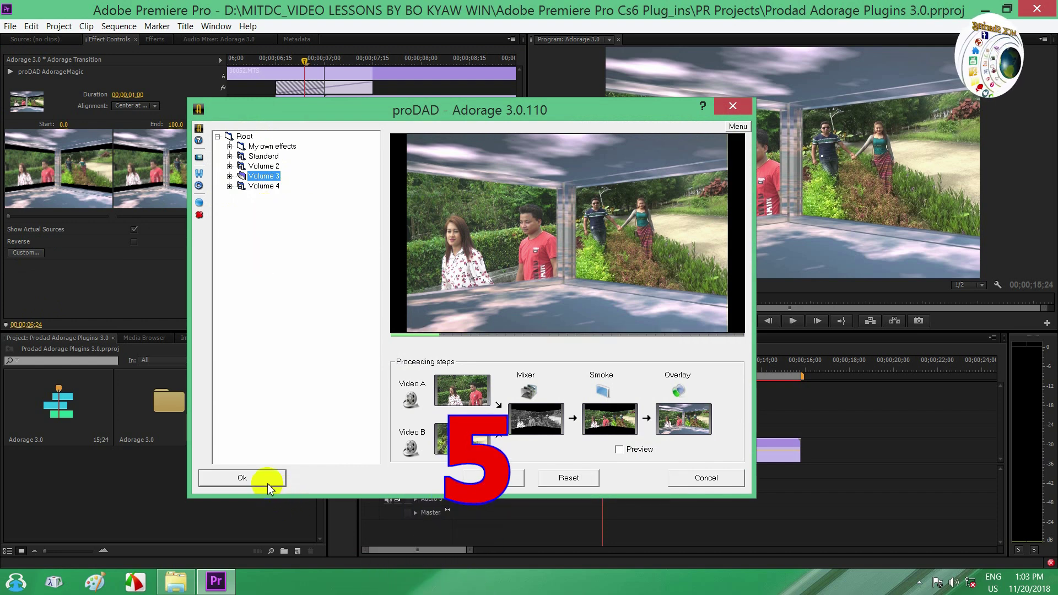
double_click(263, 187)
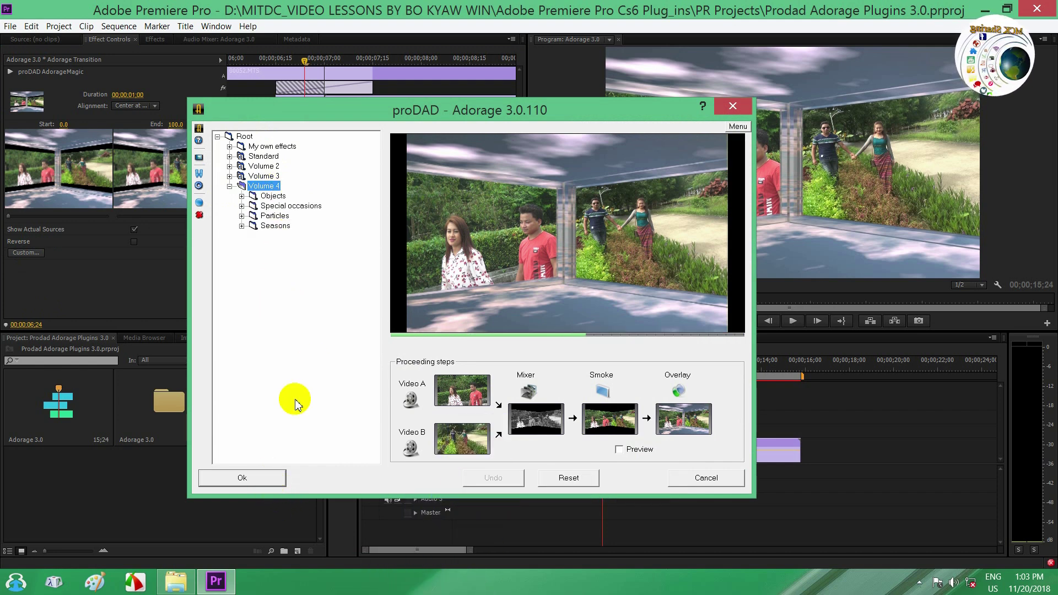
Close Adorage with Ok, then quit Premiere Pro, saving the project.
click(256, 477)
click(1030, 6)
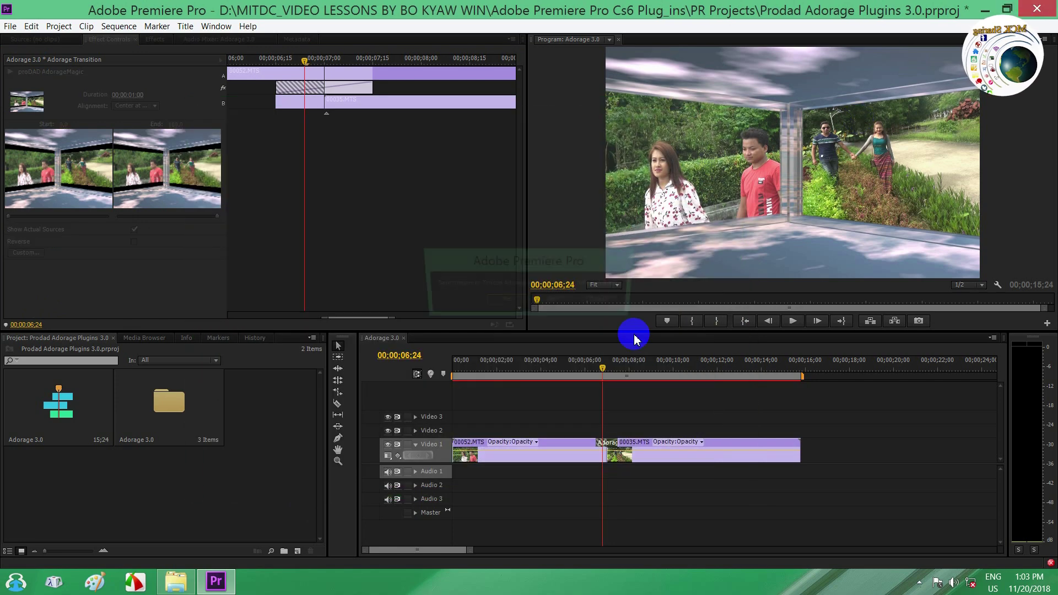
click(520, 301)
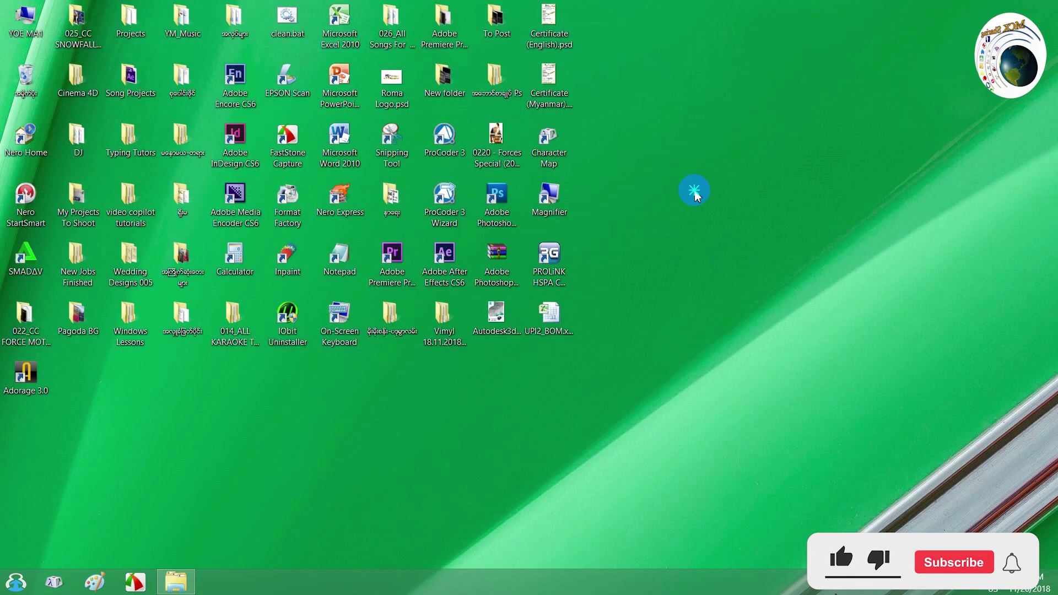
Refresh the desktop and open the proDAD Adorage package folder.
right_click(692, 189)
click(719, 226)
click(158, 582)
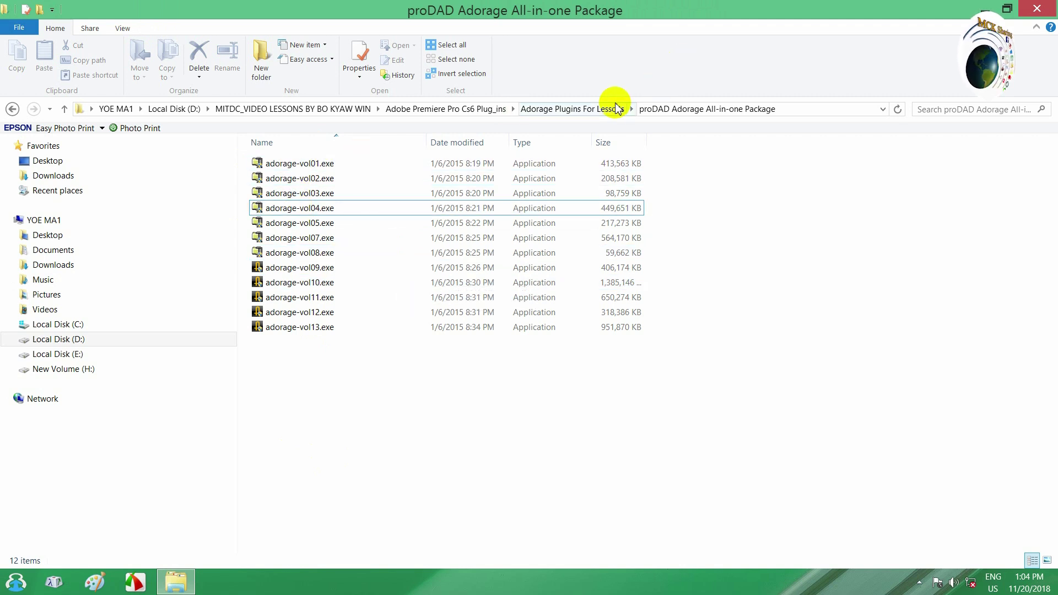
Run adorage-vol05.exe as administrator and start the Volume 5 setup extraction.
click(315, 225)
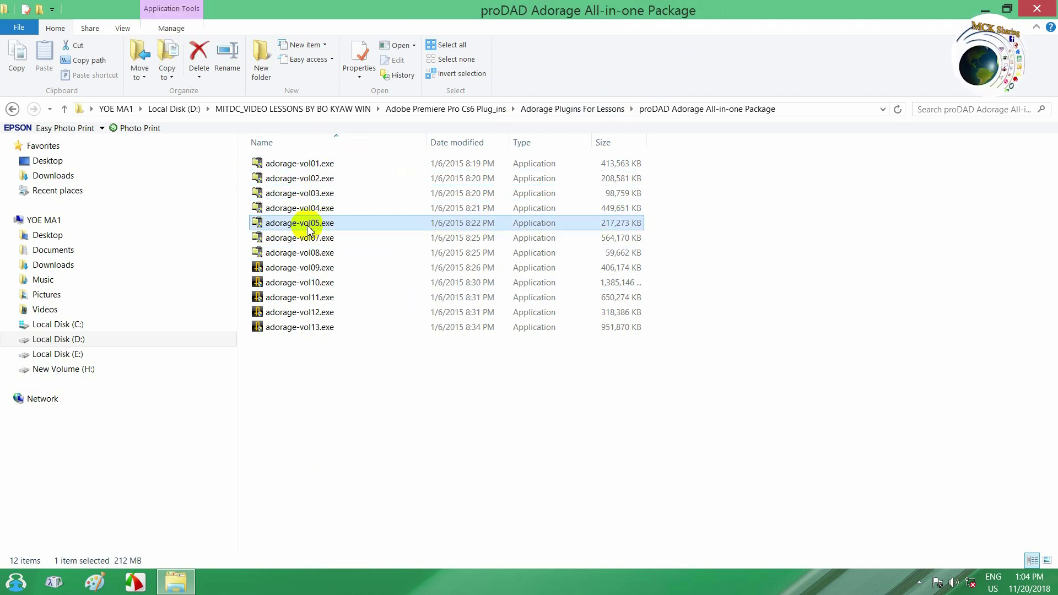
right_click(315, 227)
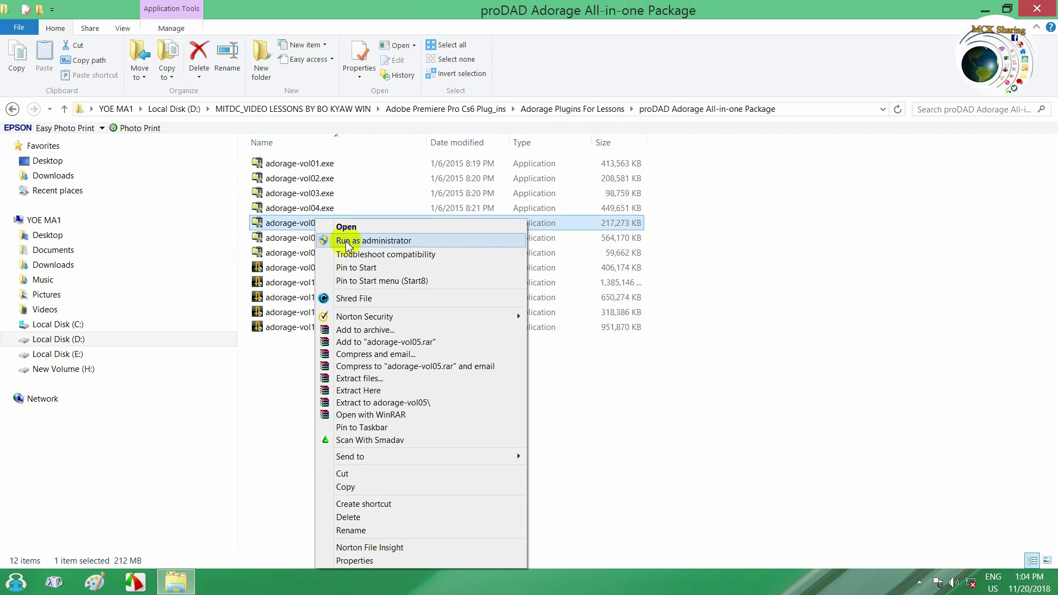
click(347, 241)
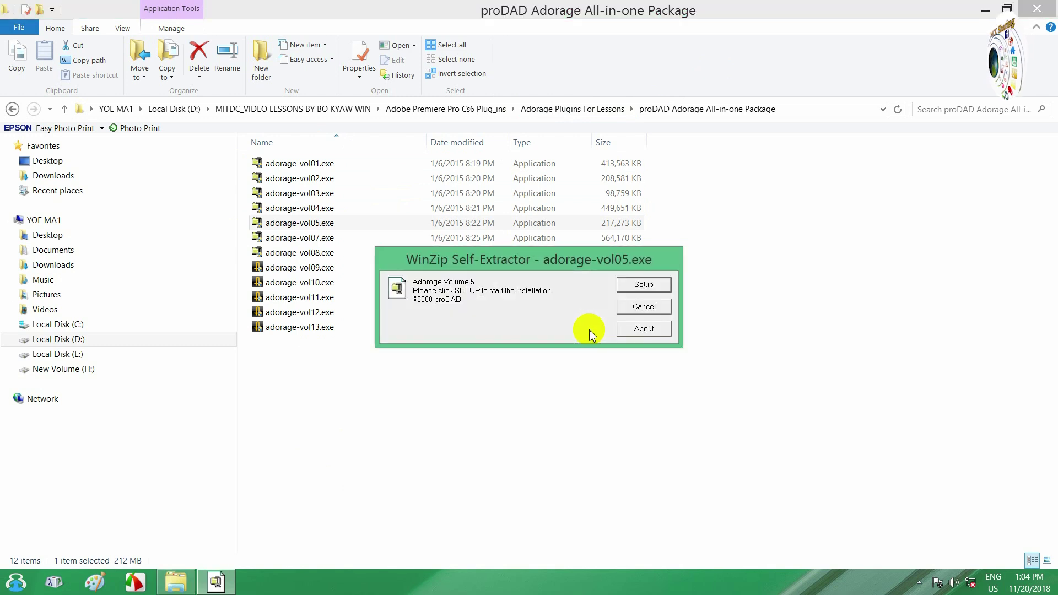
click(633, 285)
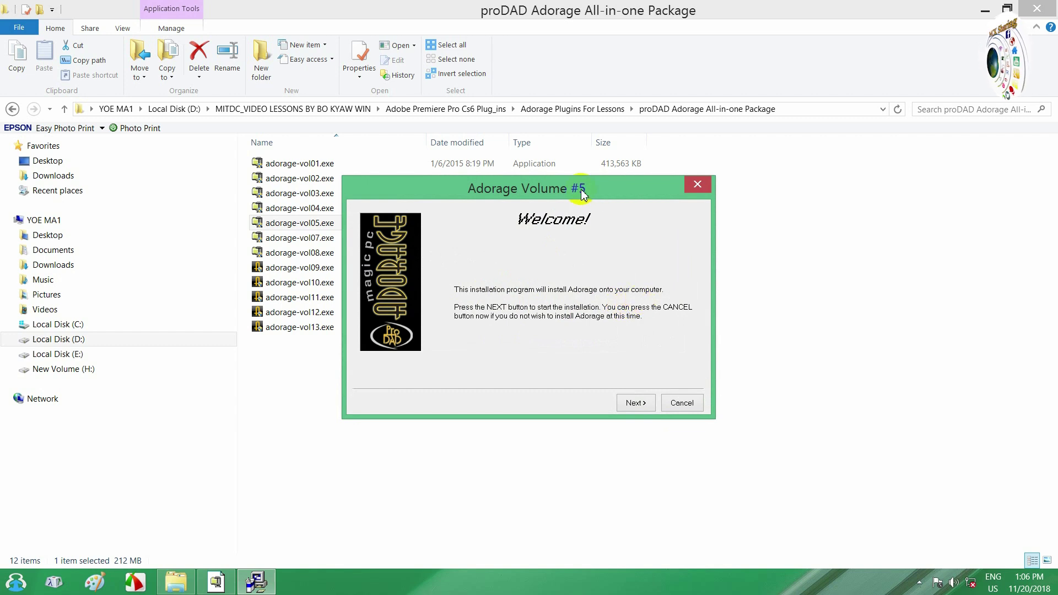
Install Adorage Volume #5 in English as a Premiere plug-in with highest-resolution graphics.
drag(473, 186, 480, 177)
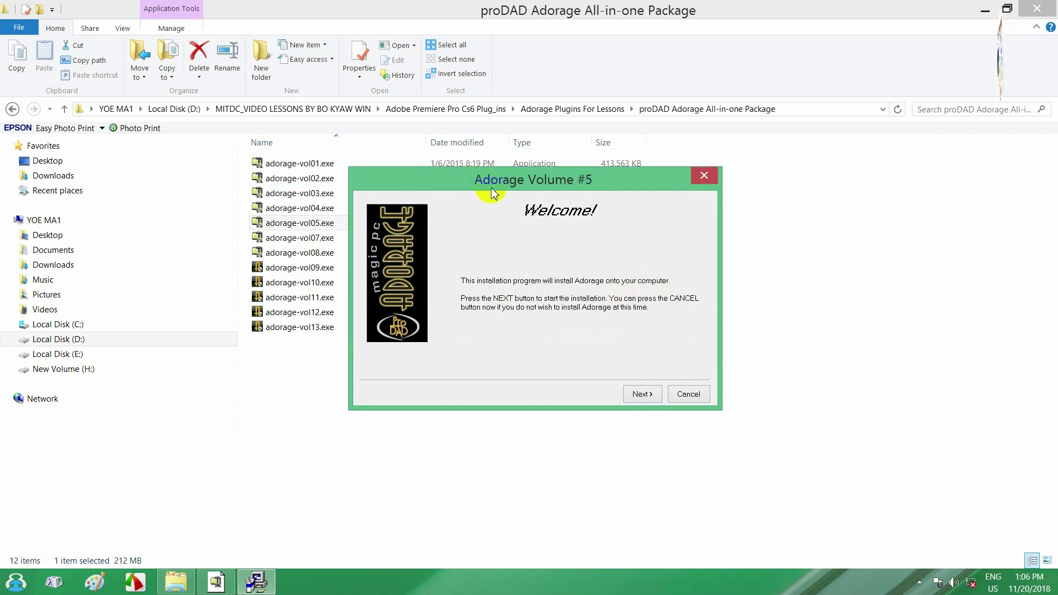
click(642, 395)
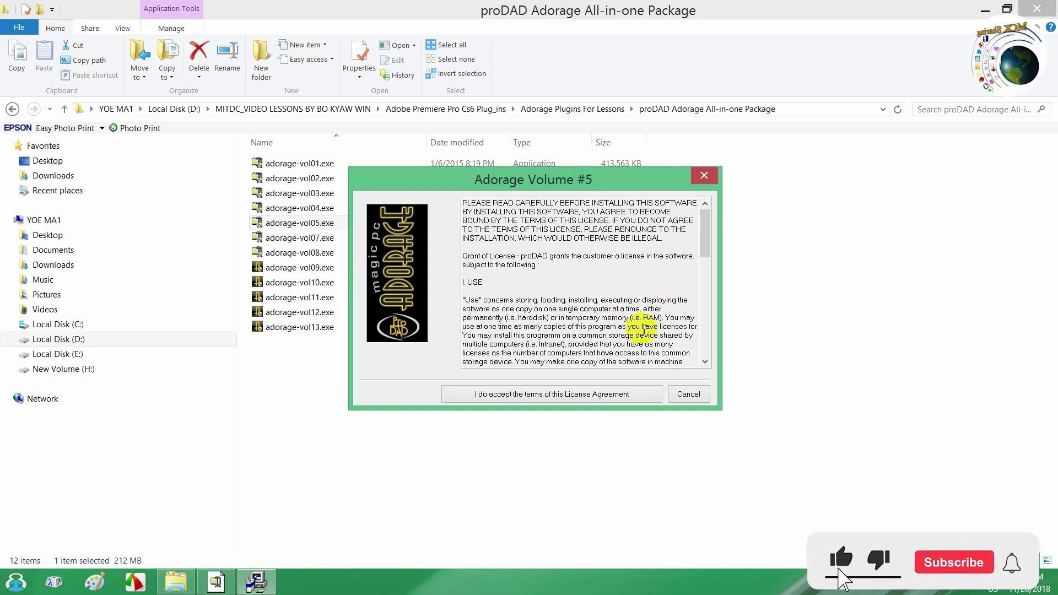
click(537, 394)
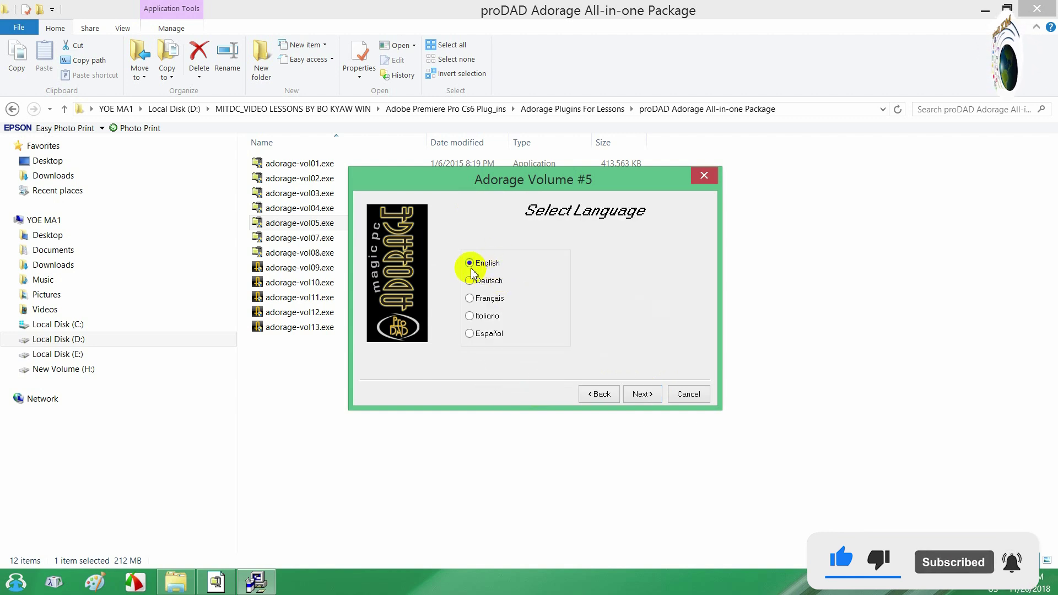
click(642, 394)
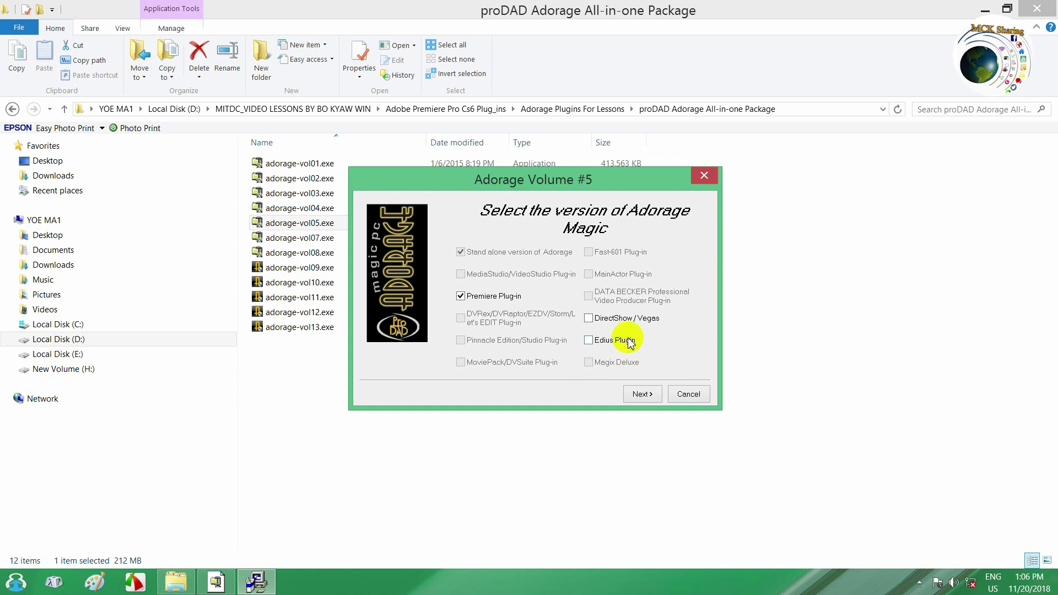
click(642, 394)
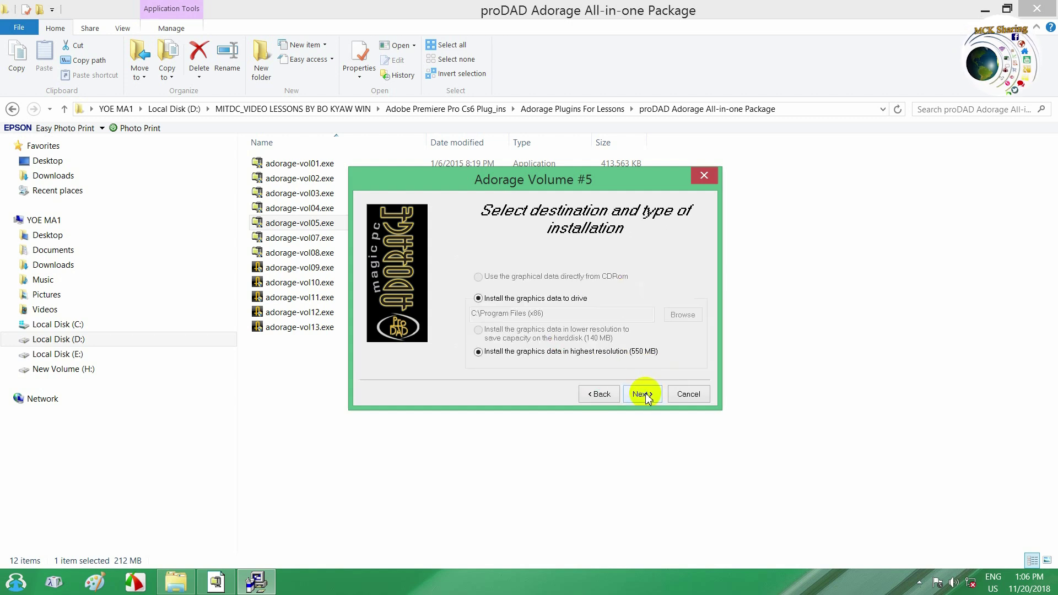
click(642, 393)
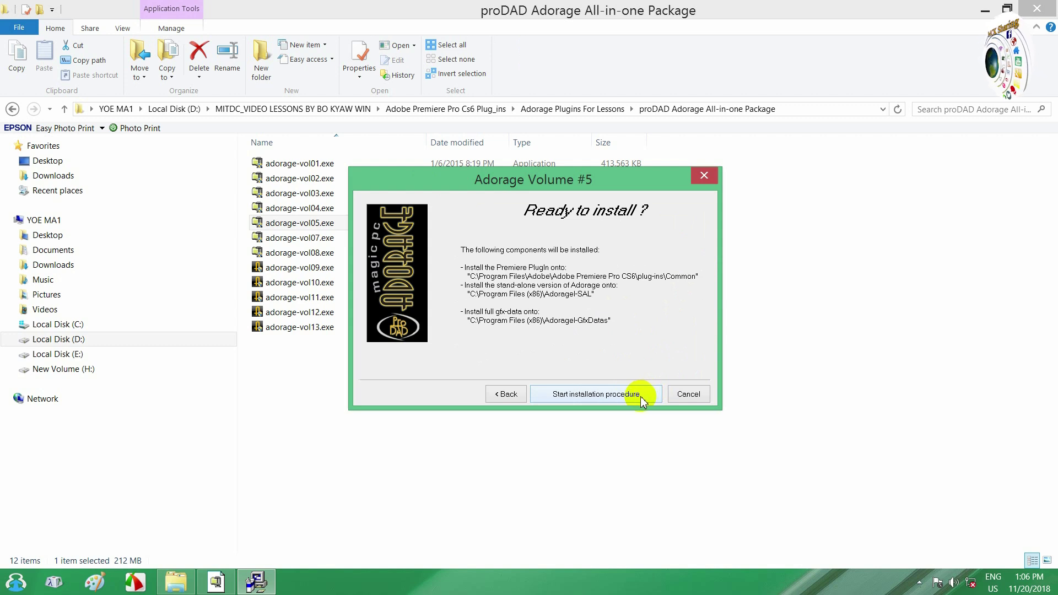
click(640, 394)
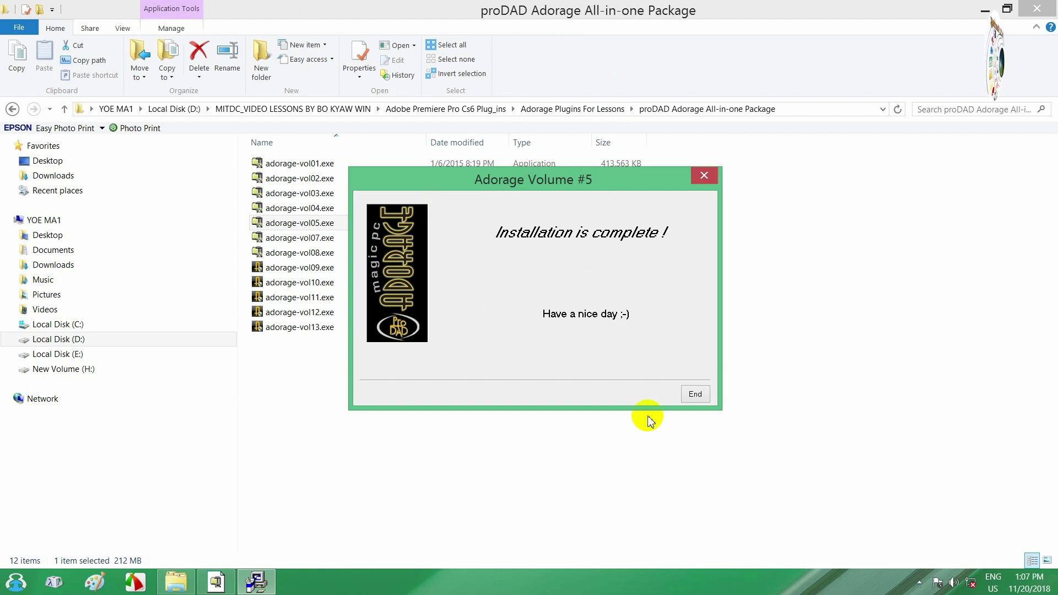
click(695, 394)
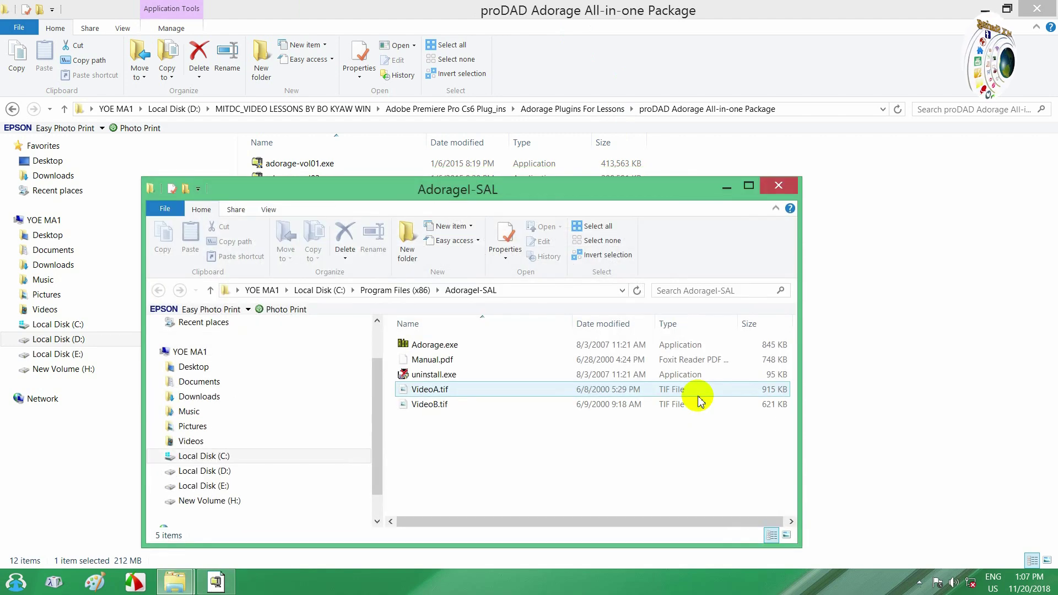
Close the Adoragel-SAL folder, minimize the package folder and refresh the desktop.
click(776, 187)
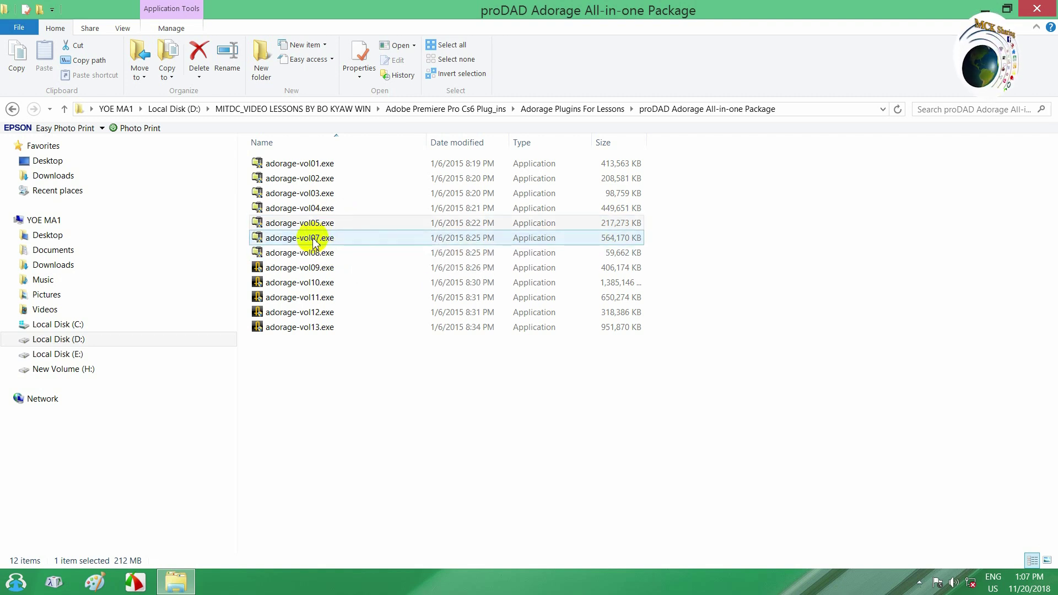
click(985, 8)
right_click(674, 152)
click(698, 186)
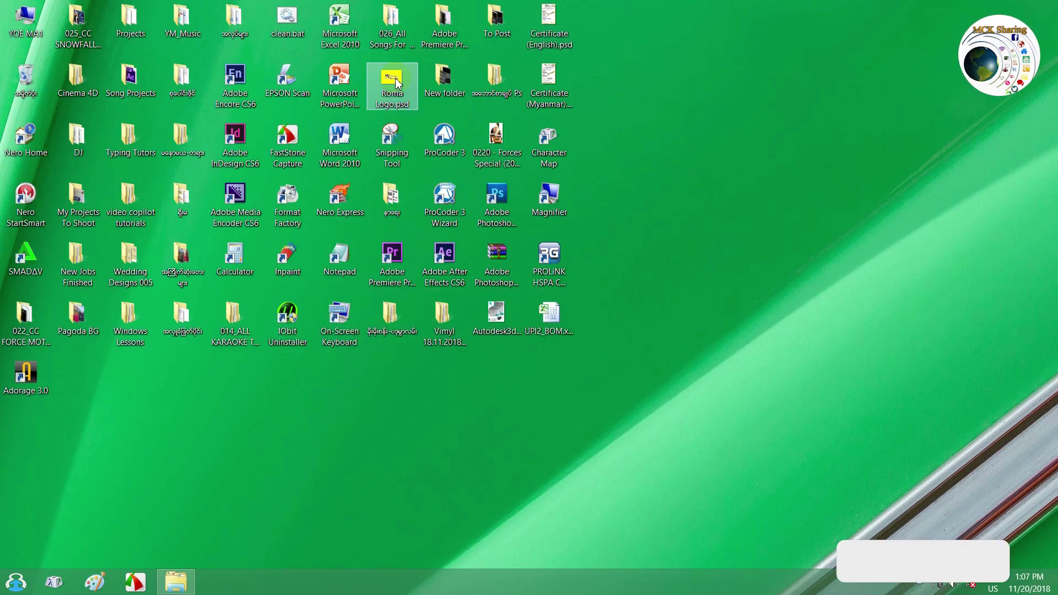
Run clean.bat, relaunch Premiere, open Prodad Adorage Plugins 3.0 and select the Adorage transition.
double_click(287, 21)
click(383, 282)
click(383, 282)
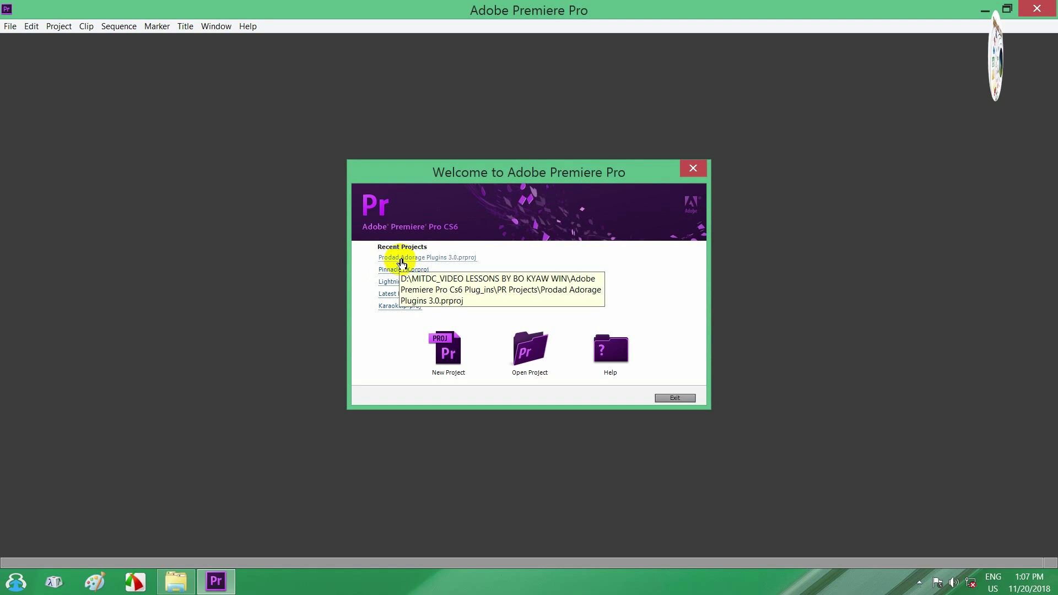
click(401, 259)
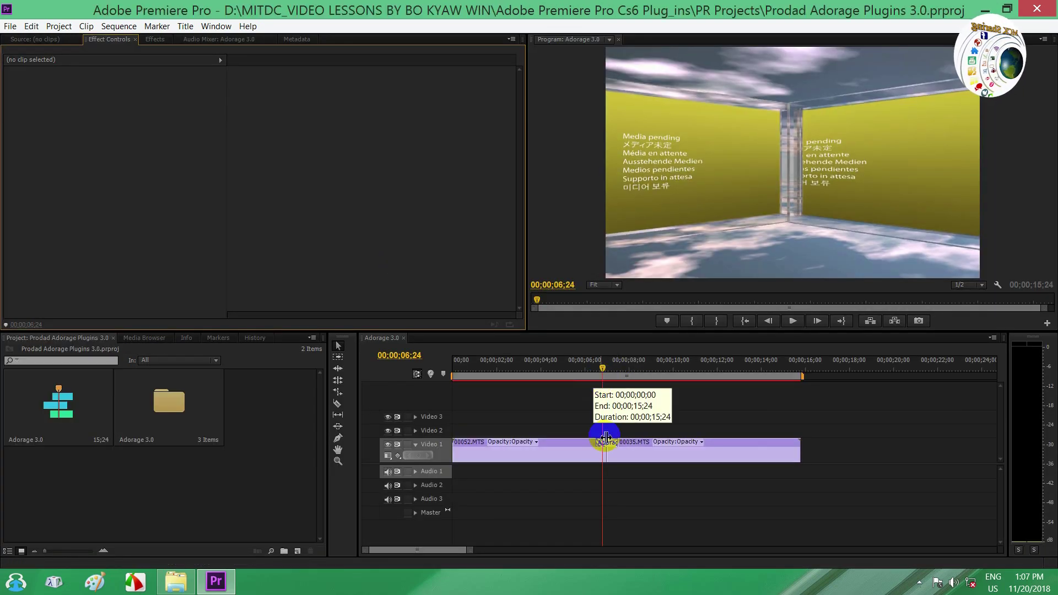
click(615, 451)
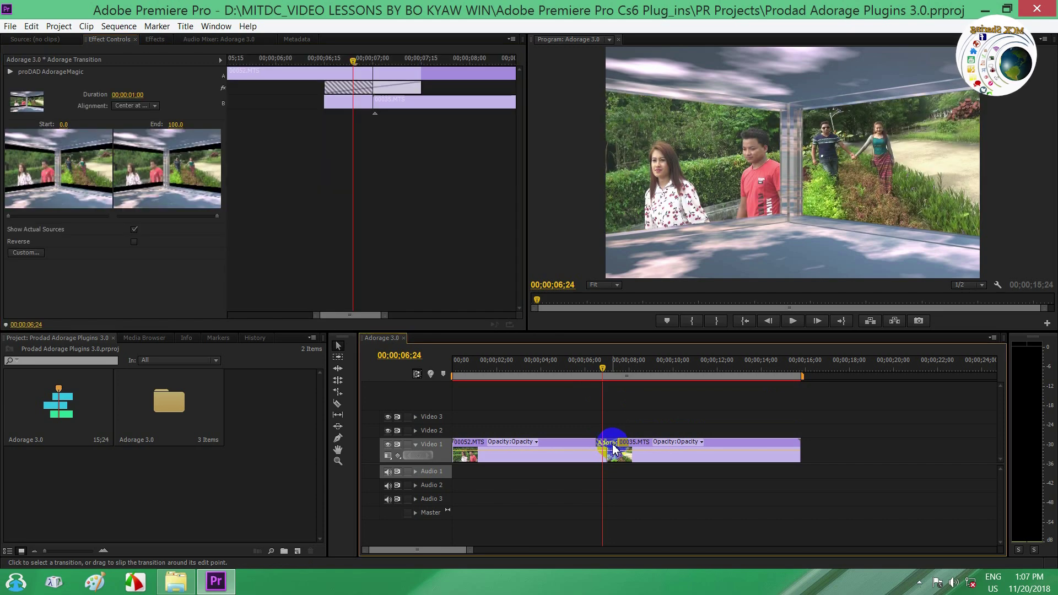
Open the Adorage custom settings, dismiss the new-packages notice and collapse Volume 3.
click(28, 253)
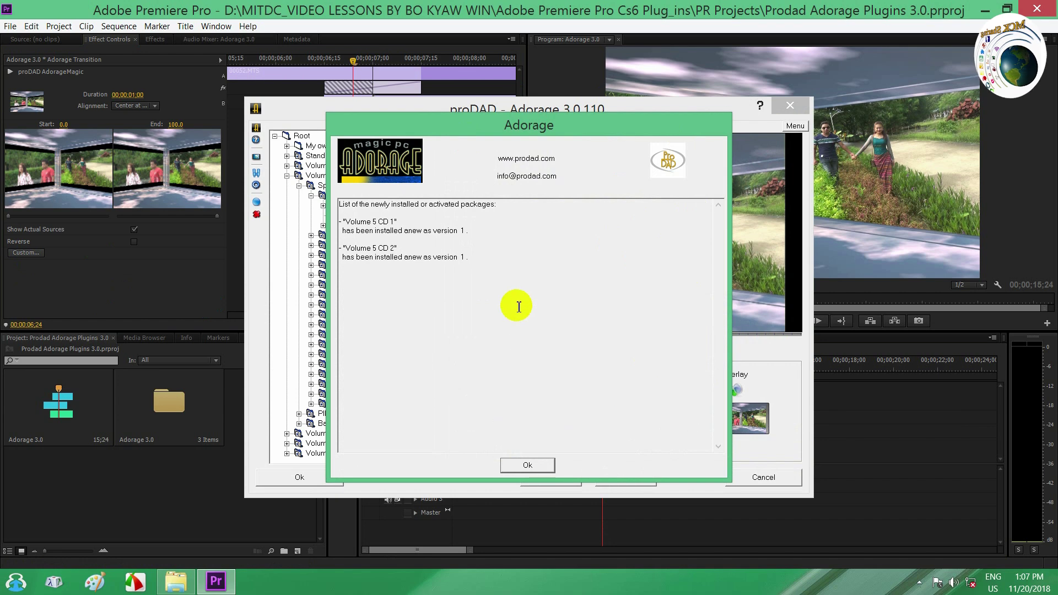
click(529, 465)
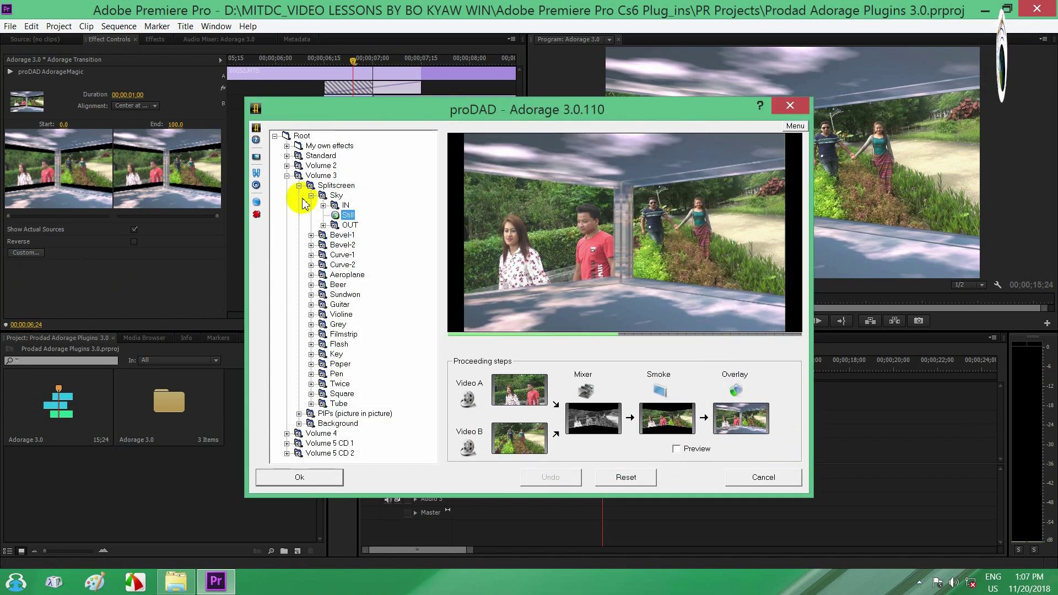
click(286, 176)
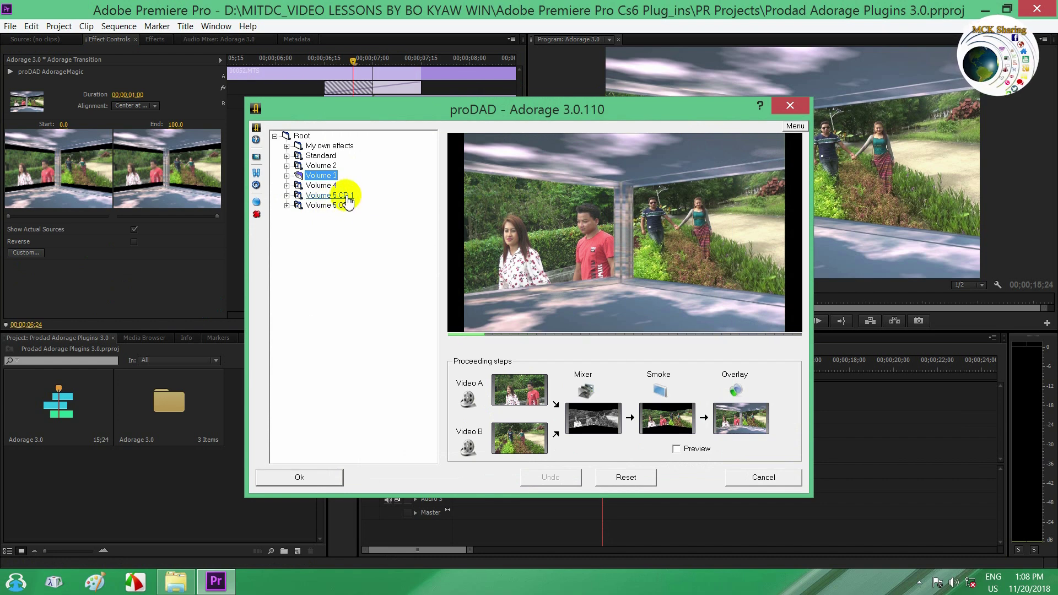
Preview and apply a Sinus wave effect from Volume 5 CD 1 > Bottom, then scrub through it.
click(286, 195)
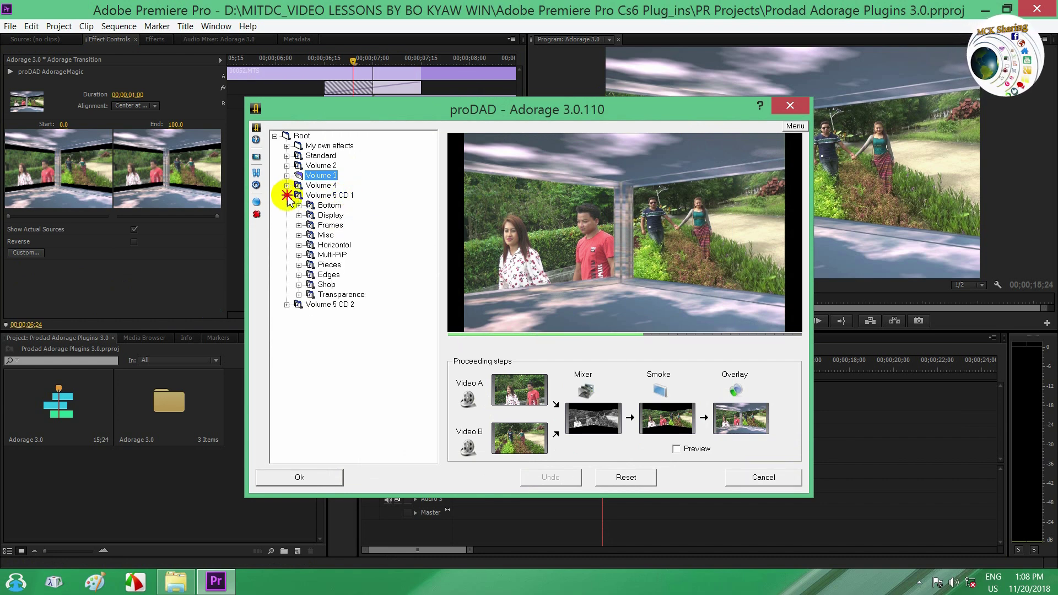
double_click(327, 205)
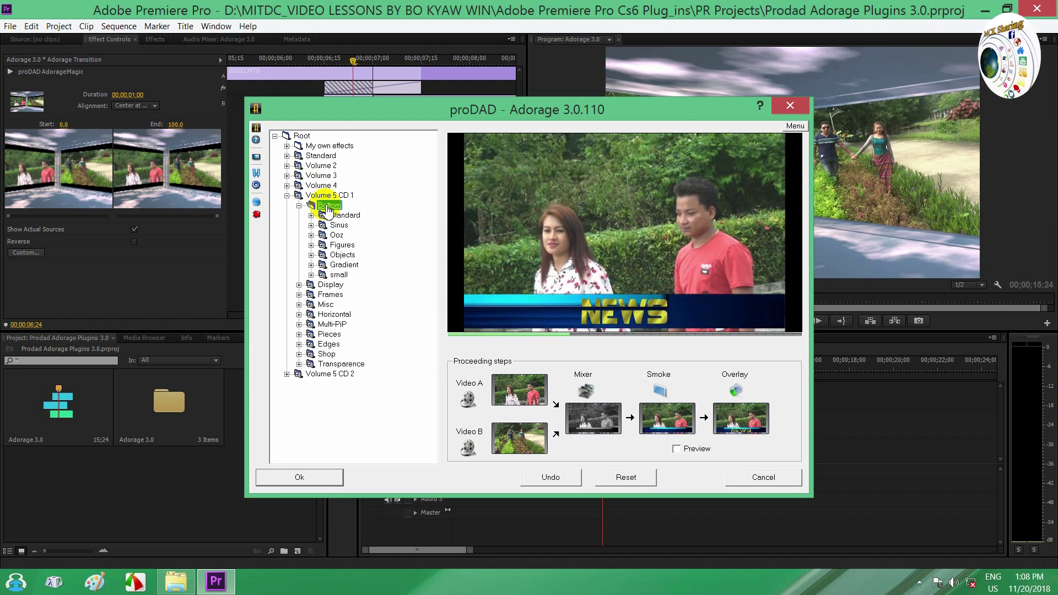
click(646, 330)
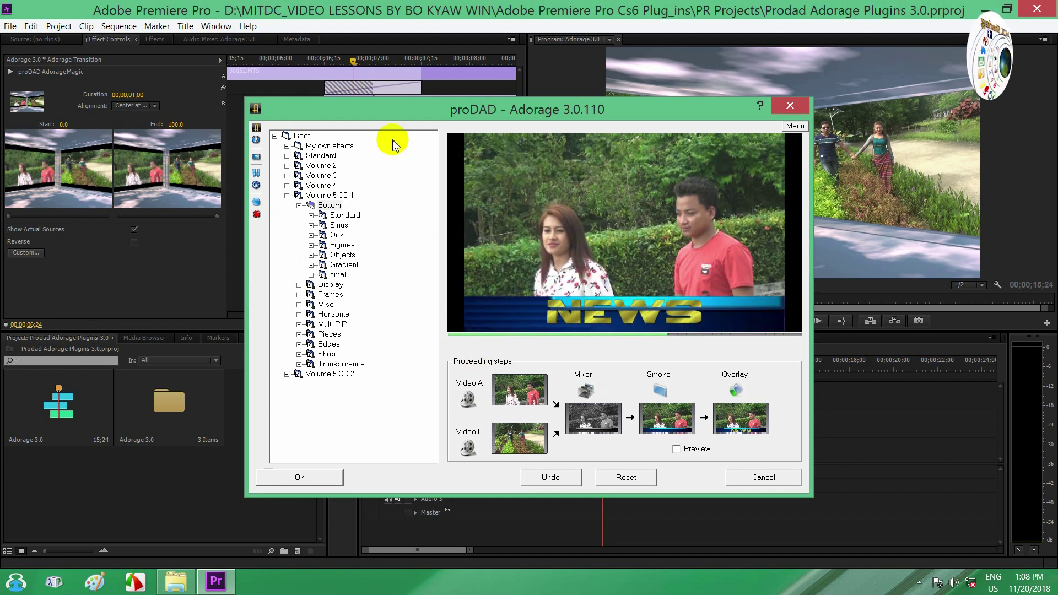
double_click(339, 225)
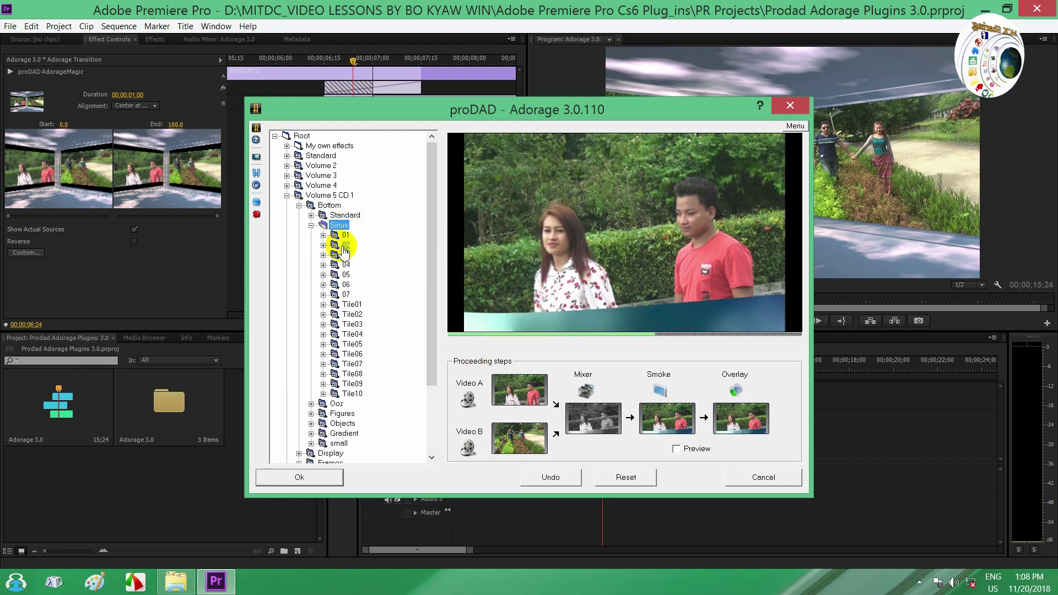
click(647, 299)
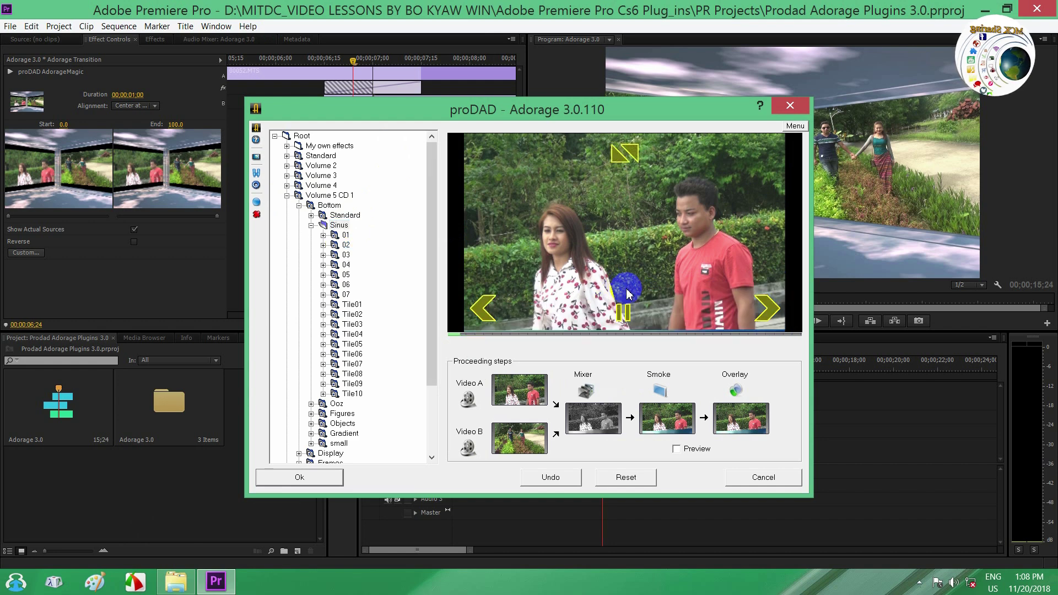
click(625, 292)
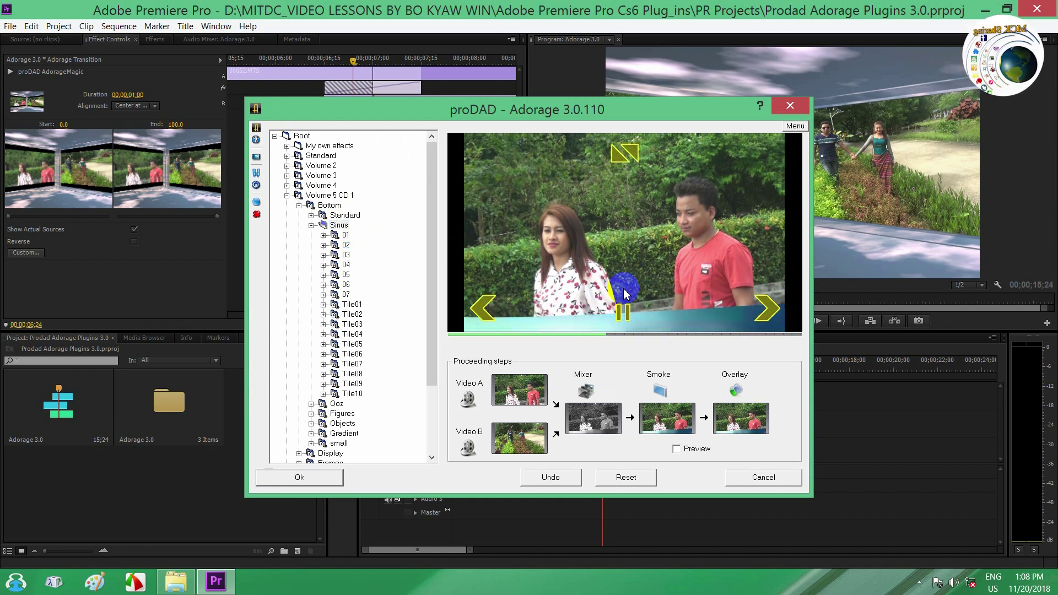
click(296, 476)
drag(604, 366, 608, 368)
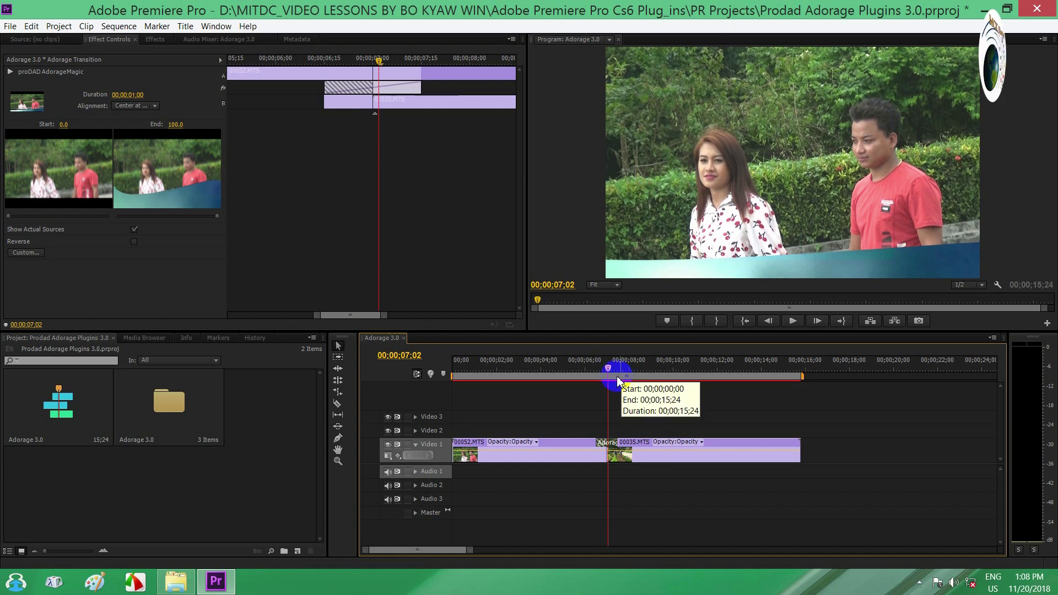
Scrub the playhead past the transition and reopen its Adorage settings via Custom...
mouse_move(598, 372)
mouse_down()
mouse_move(632, 374)
mouse_move(612, 376)
mouse_up()
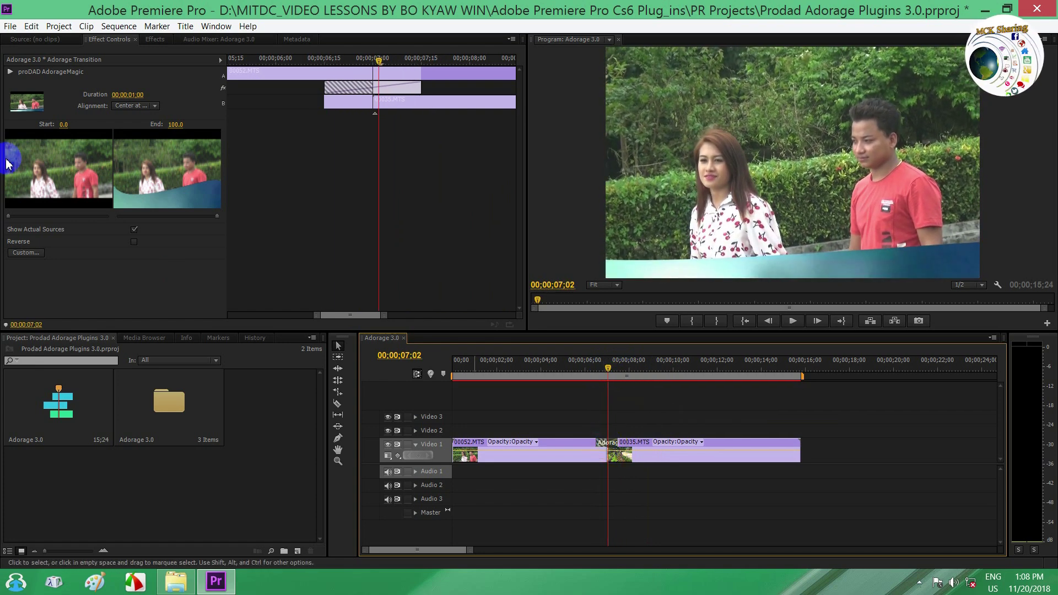
click(38, 256)
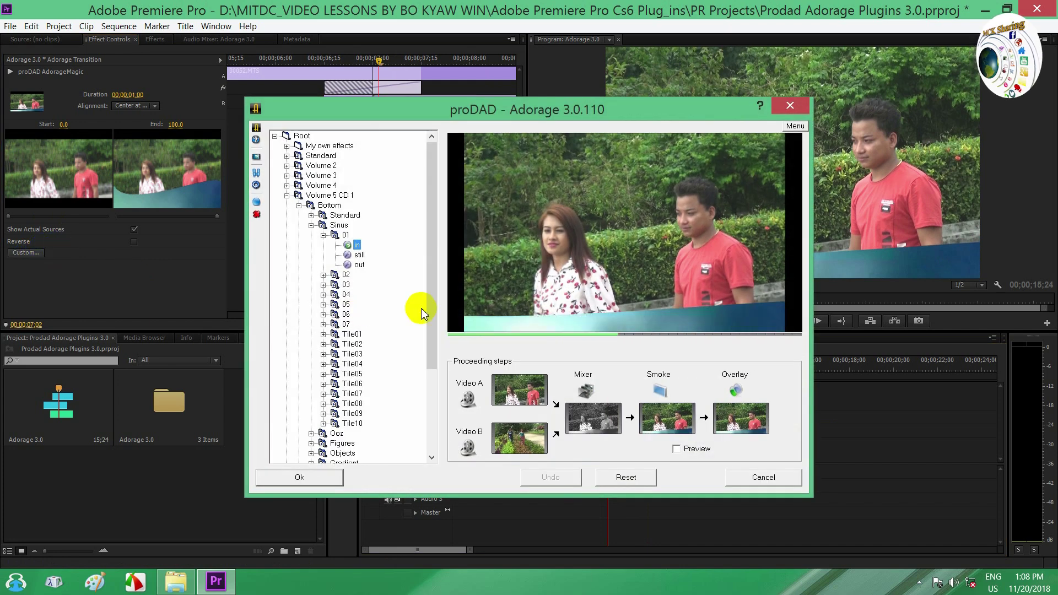
Preview the Sinus 02 wave variants, apply Sinus 02 and scrub the timeline to view it.
click(359, 254)
click(358, 264)
click(346, 274)
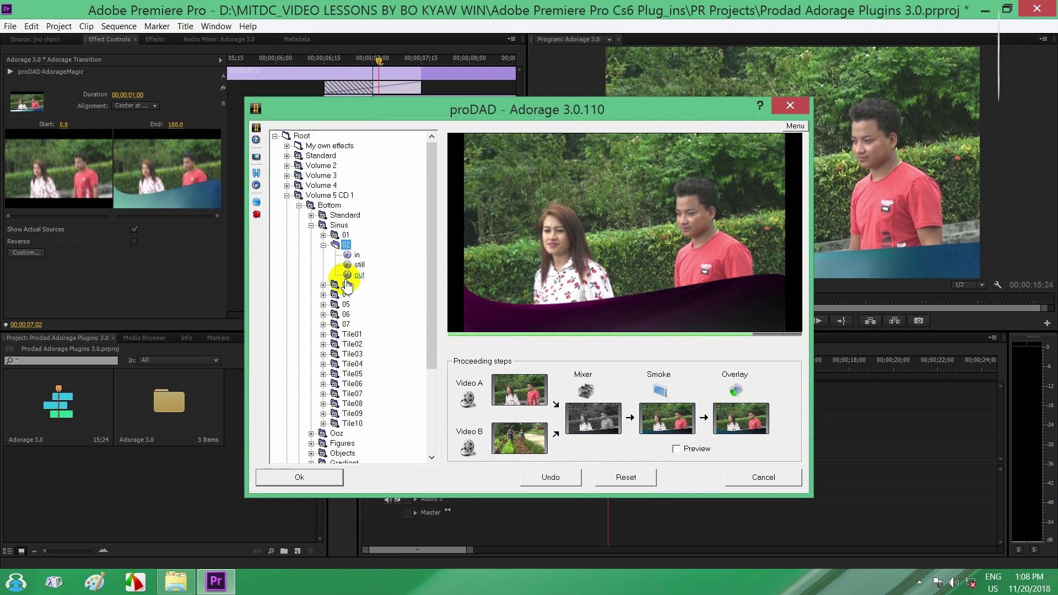
click(489, 273)
click(485, 305)
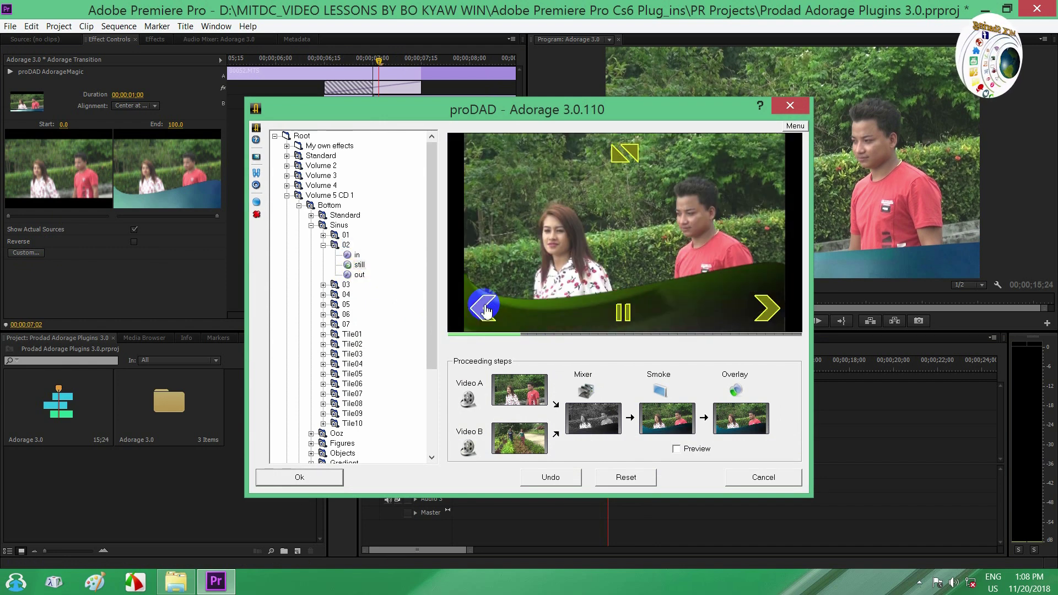
click(767, 312)
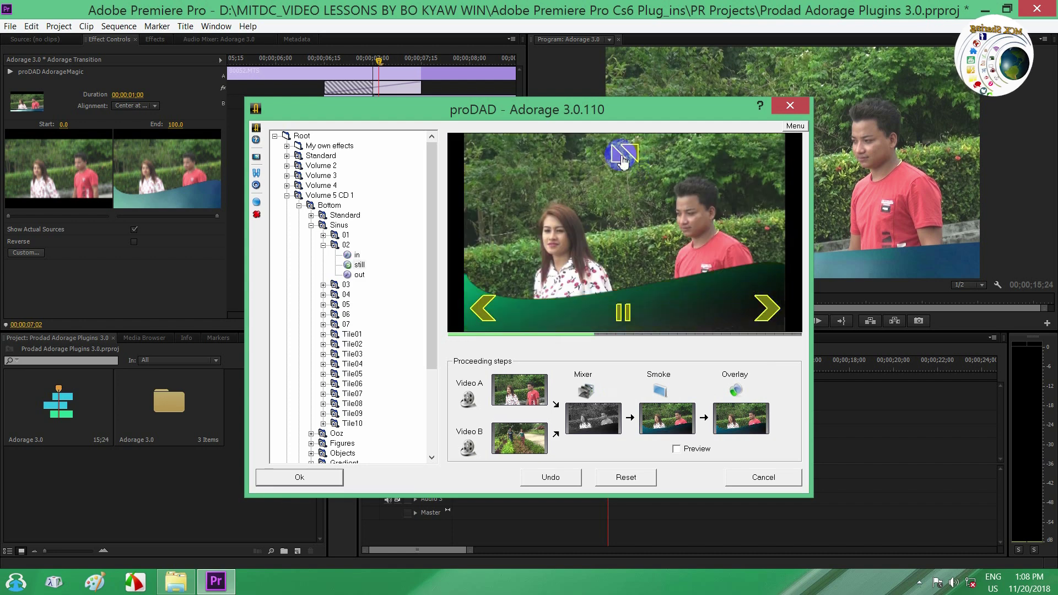
click(621, 155)
click(763, 308)
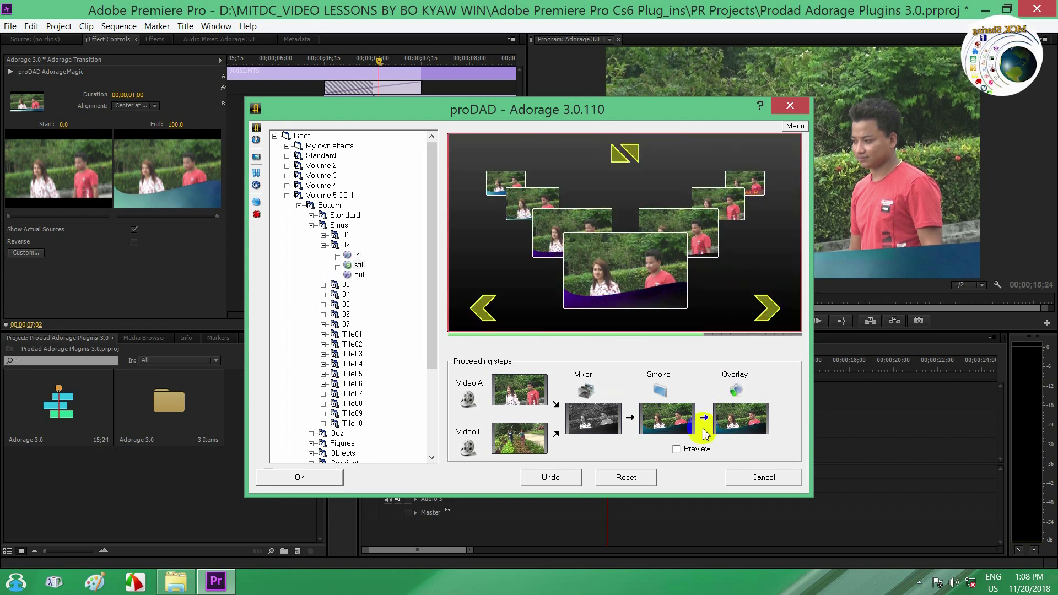
click(337, 477)
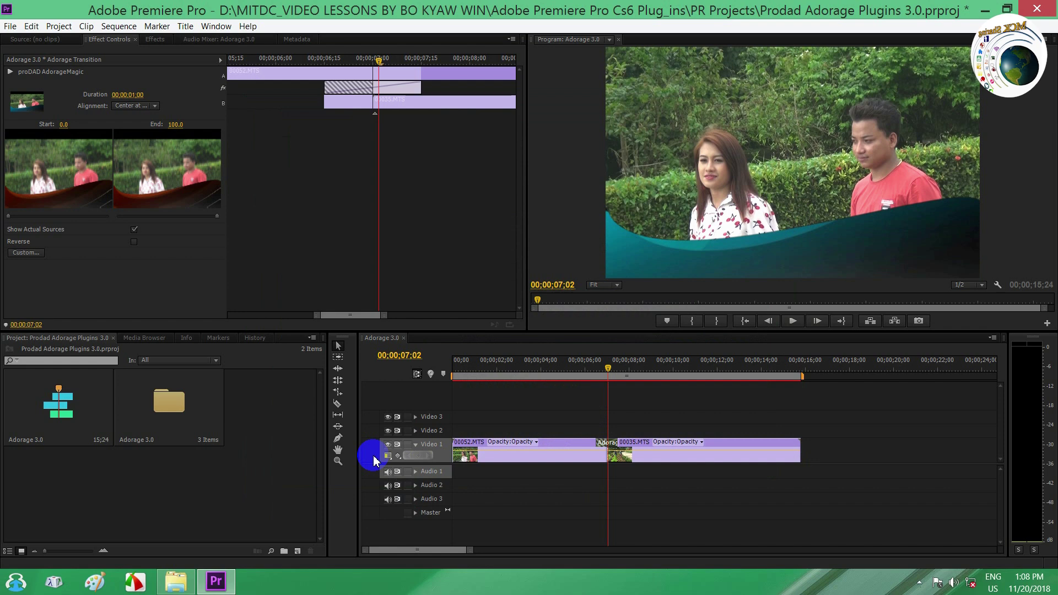
drag(606, 366, 618, 366)
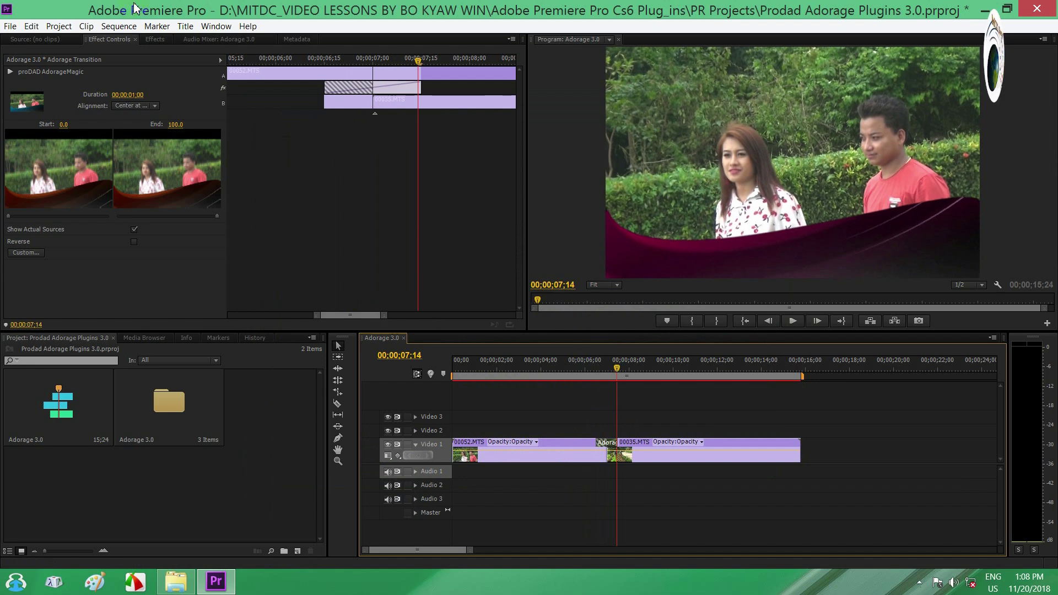
Reopen Adorage and preview the live-world and angle-01w effects in Volume 5 CD 1 > Display.
click(26, 252)
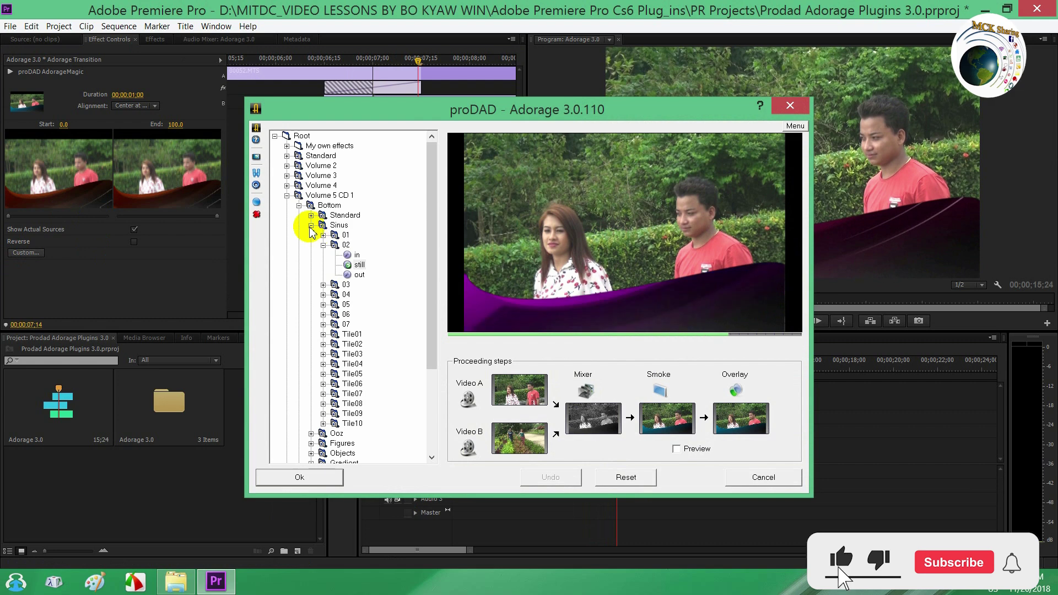
click(299, 205)
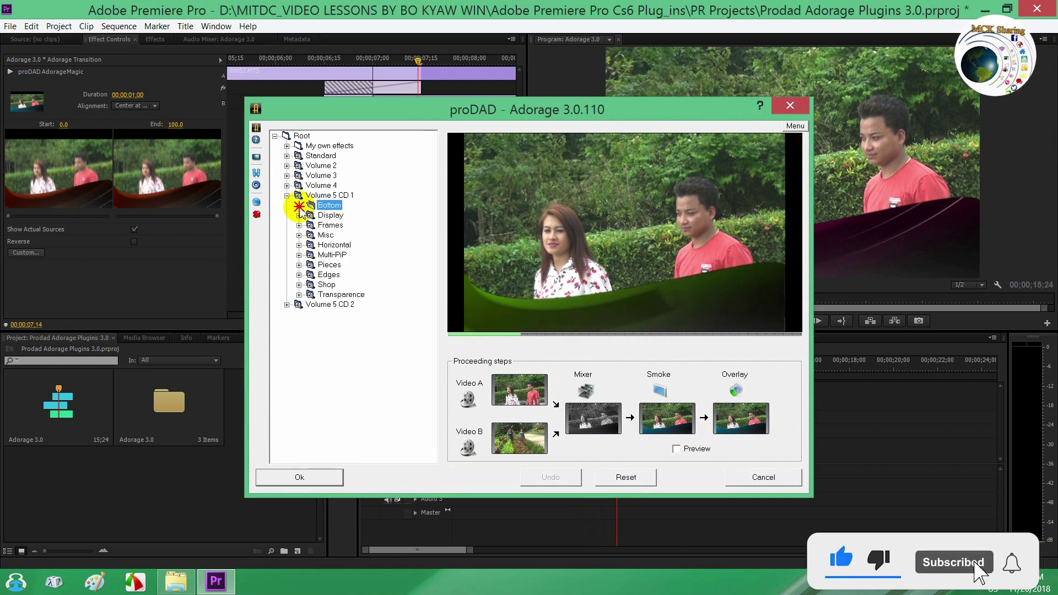
click(298, 215)
double_click(338, 215)
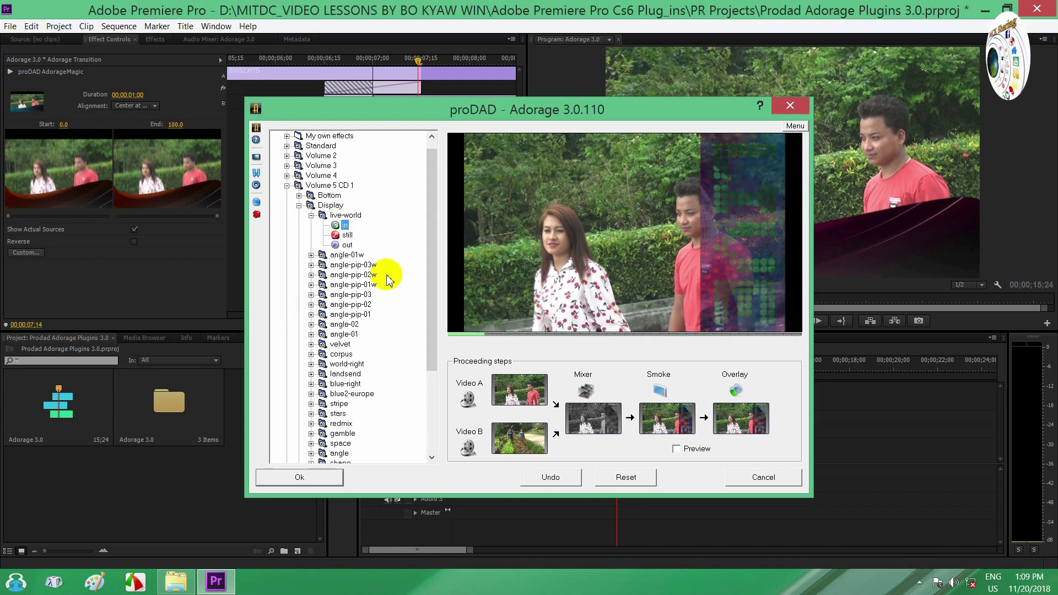
click(347, 256)
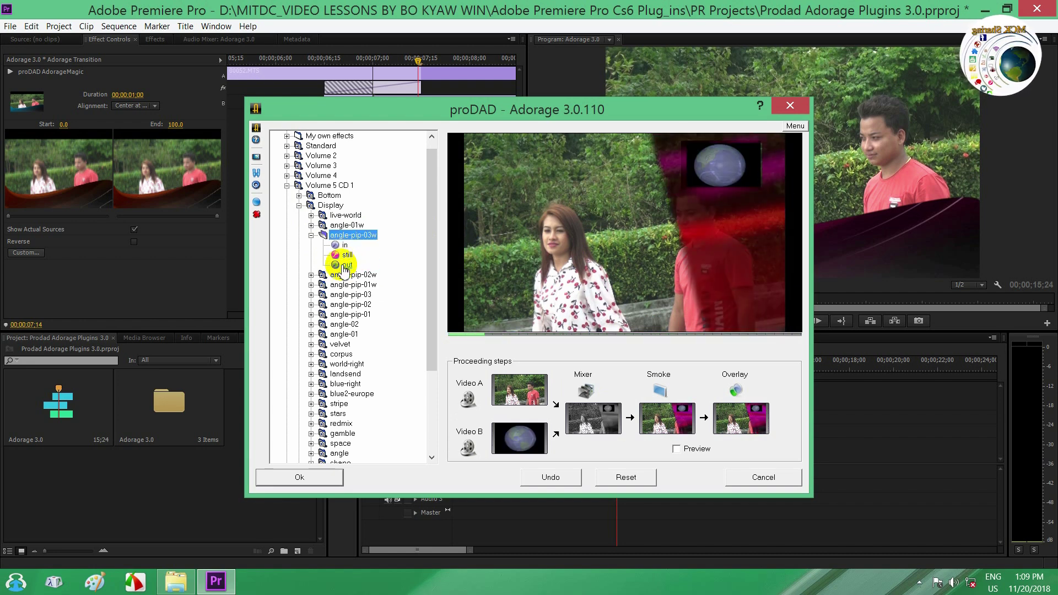
click(286, 186)
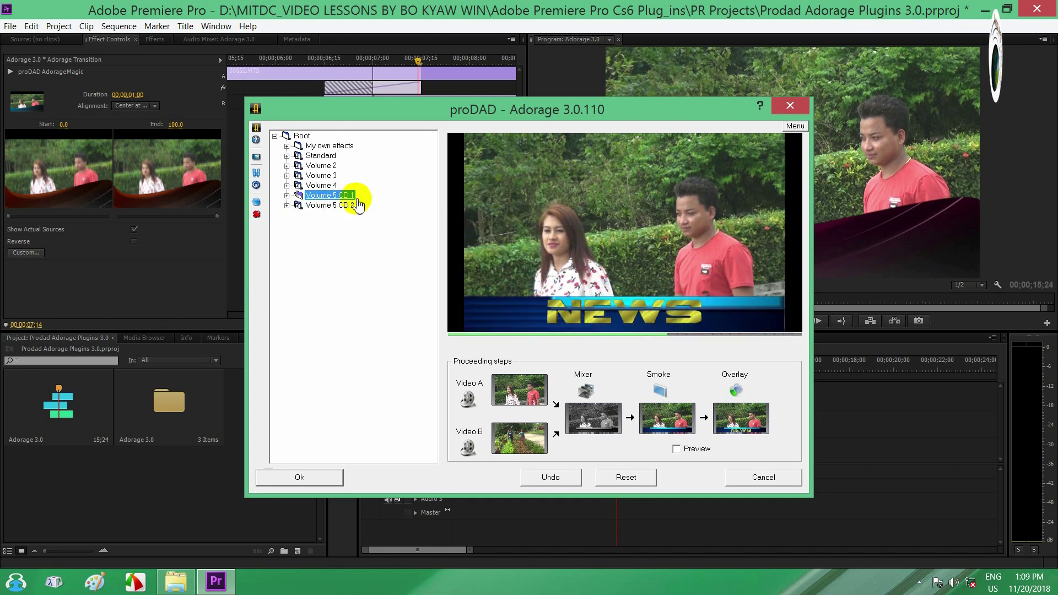
Preview the blue-blue, abstract, red-black, red-diffuse and green-red effects in Volume 5 CD 2 > Emotions.
click(286, 205)
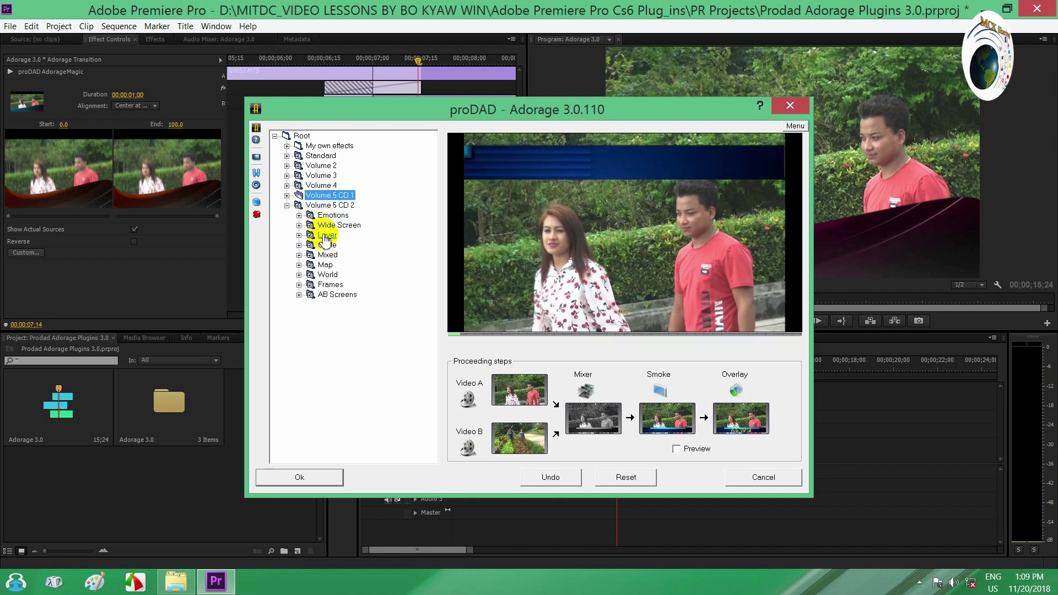
double_click(334, 215)
double_click(338, 225)
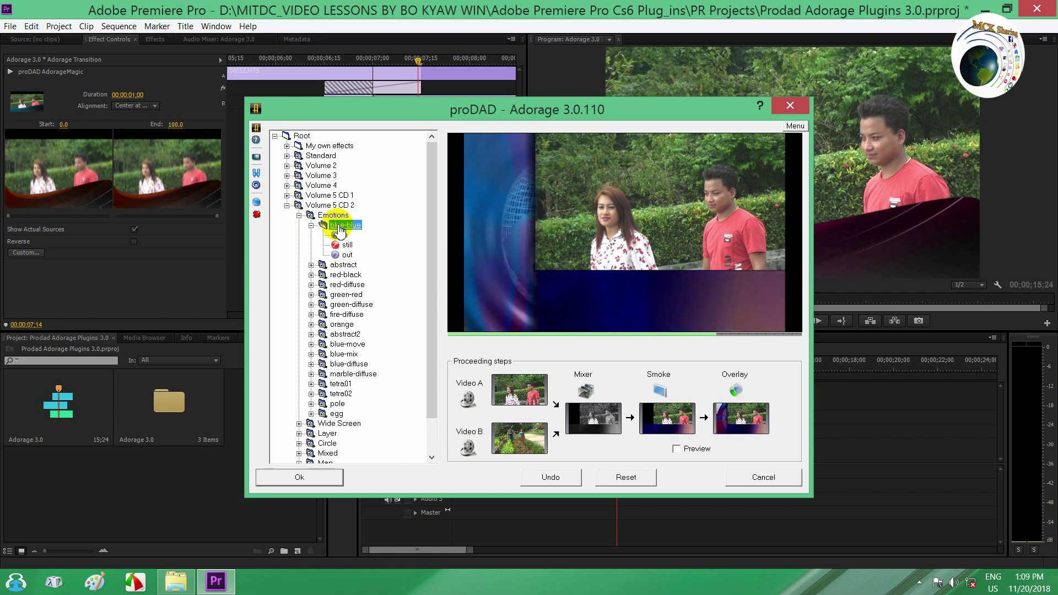
click(342, 235)
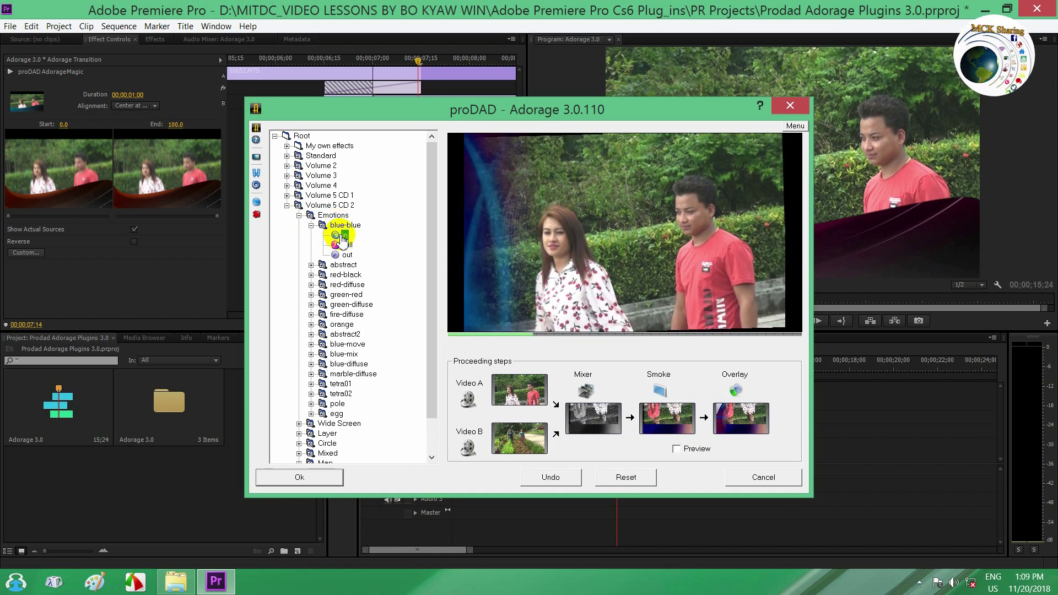
double_click(347, 264)
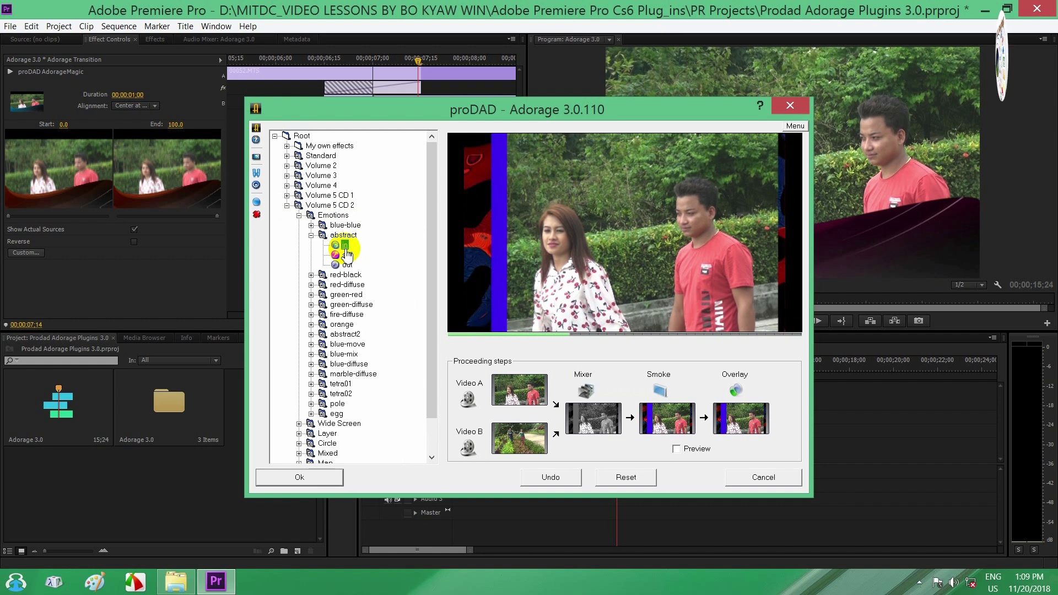
click(344, 275)
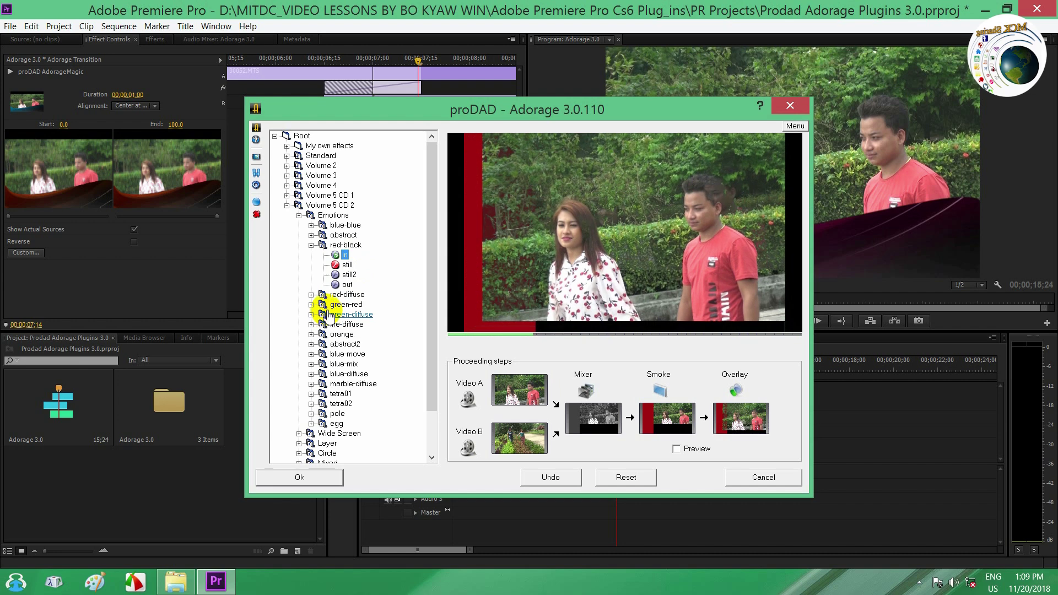
click(331, 295)
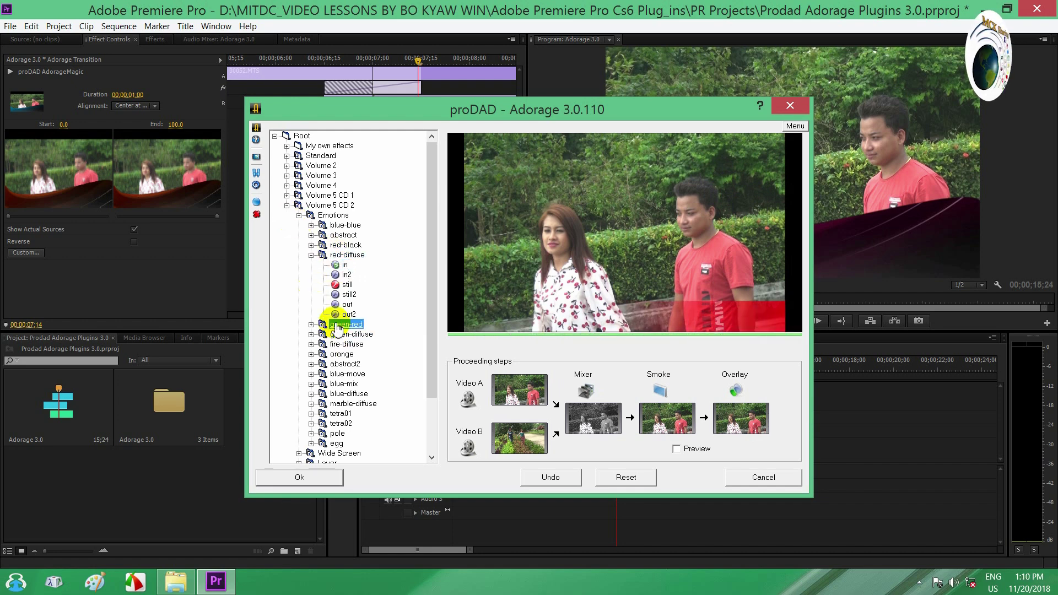
click(344, 275)
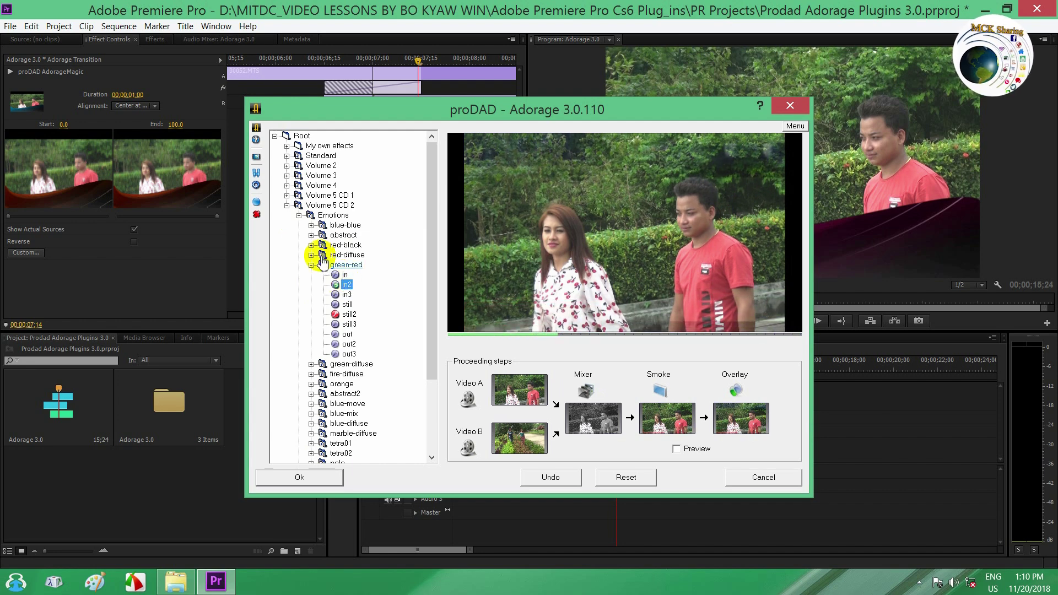
Preview the abstract2 and blue-move effects, then collapse the Volume 5 CD 2 group.
click(287, 205)
click(287, 205)
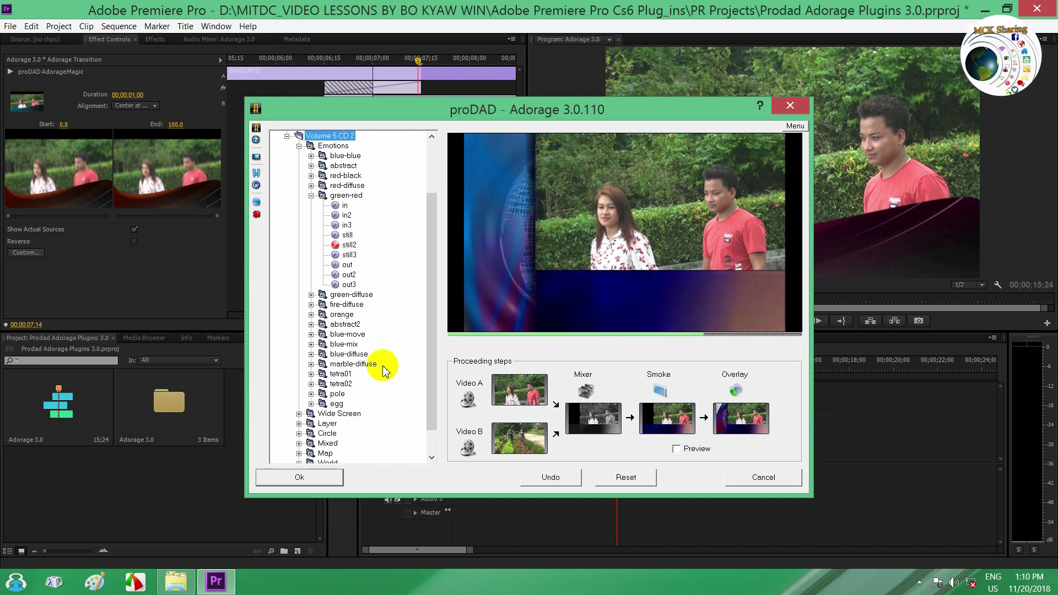
click(310, 195)
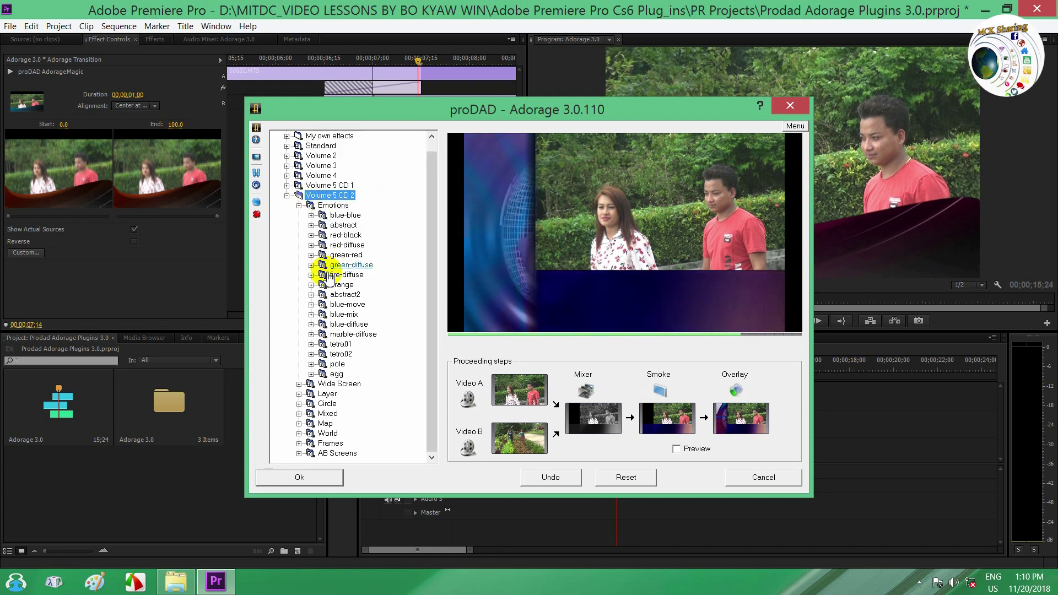
click(347, 295)
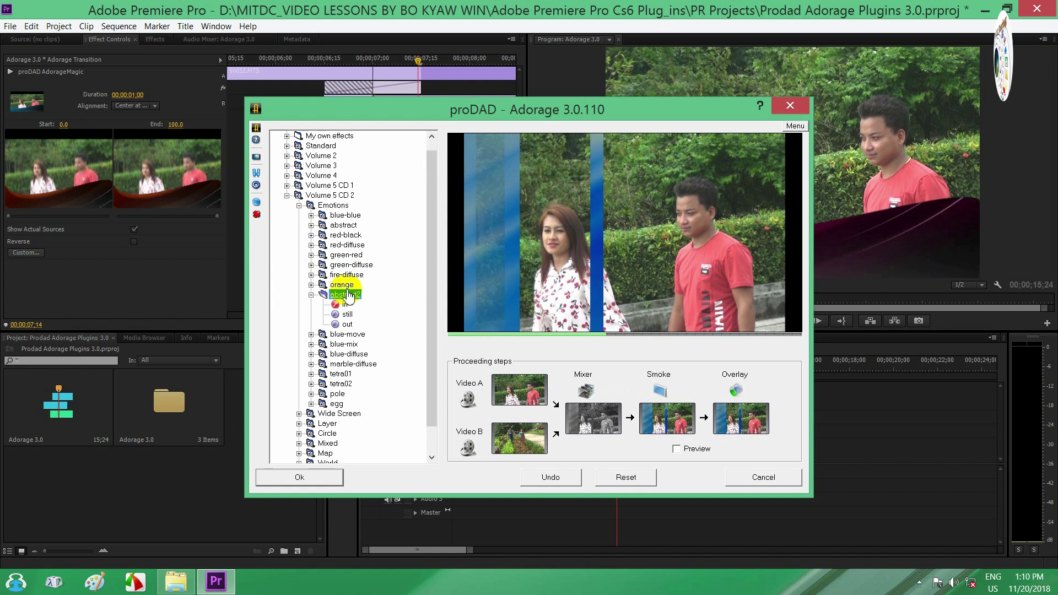
click(344, 334)
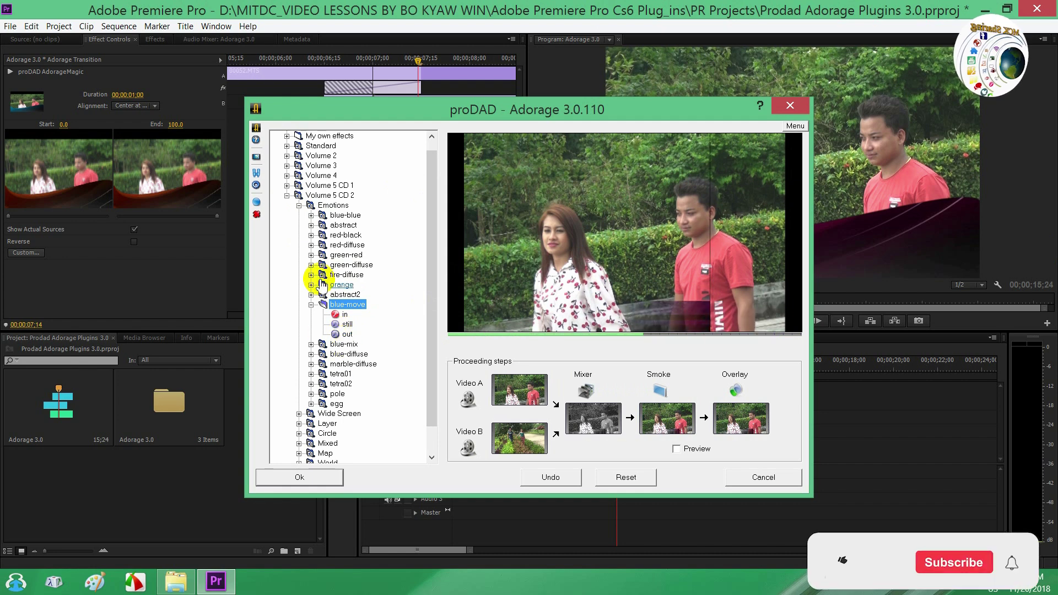
click(310, 306)
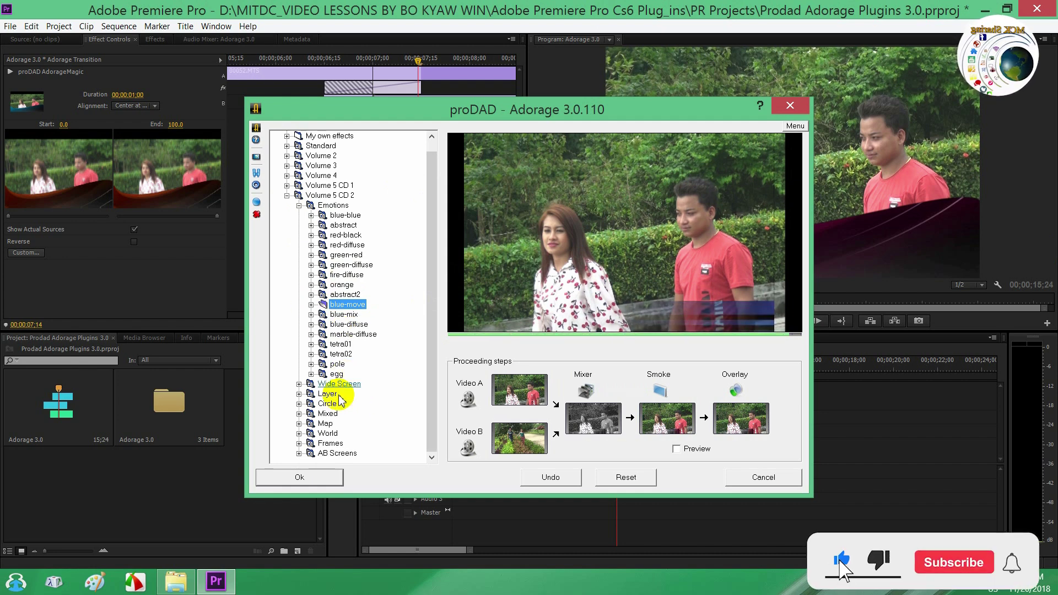
click(286, 196)
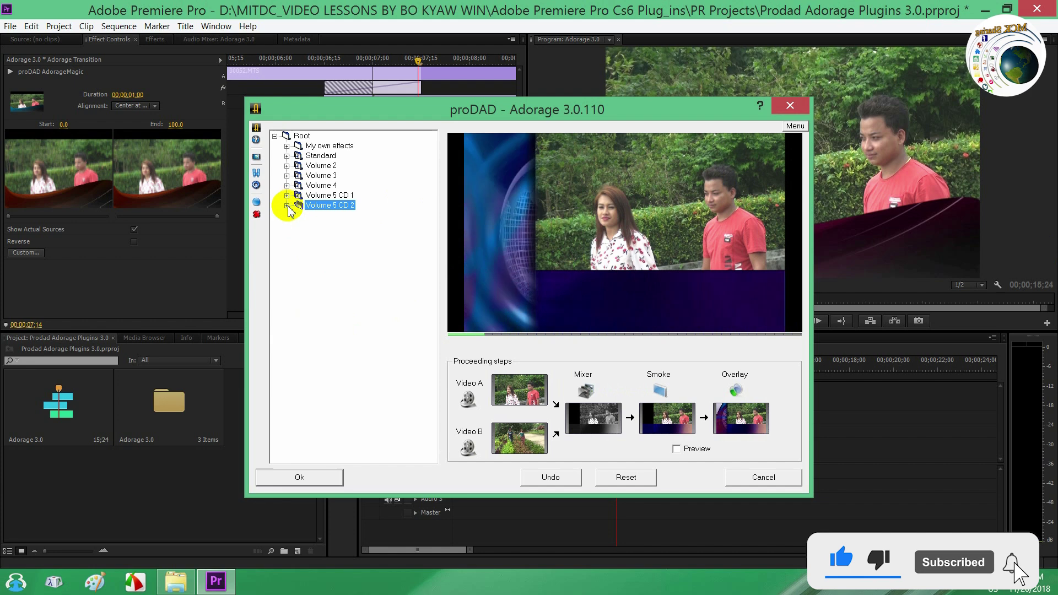
Expand Volume 5 CD 2 > Wide Screen in the Adorage tree and preview transition 01.
click(285, 196)
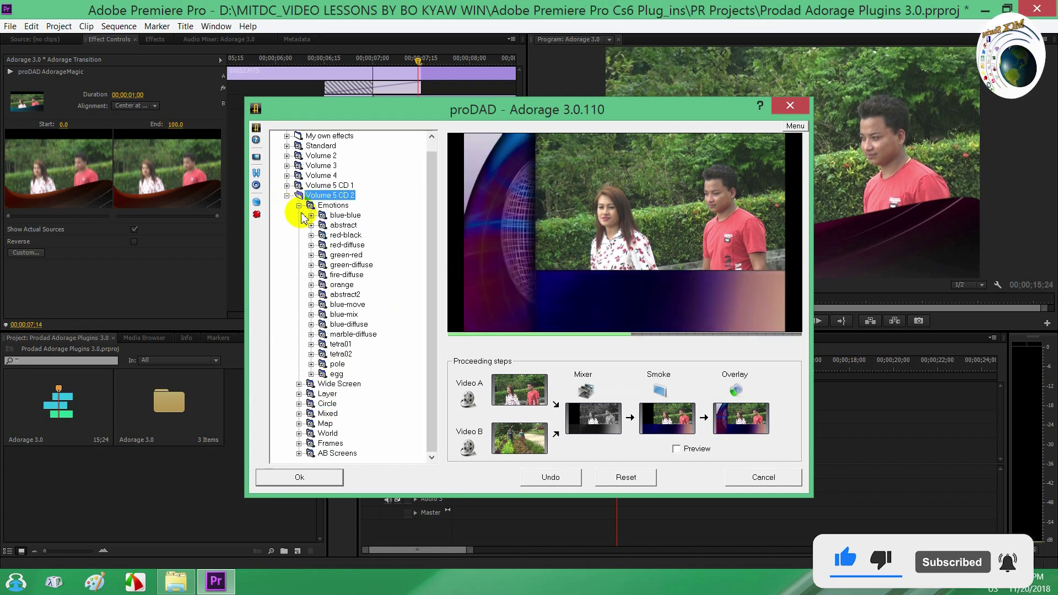
click(298, 205)
click(299, 225)
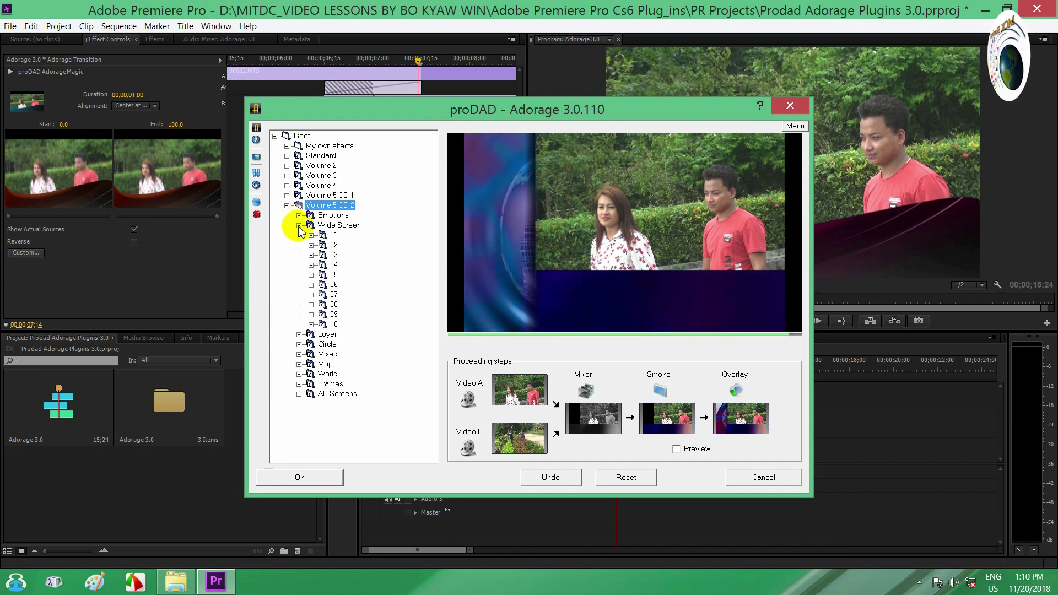
double_click(334, 236)
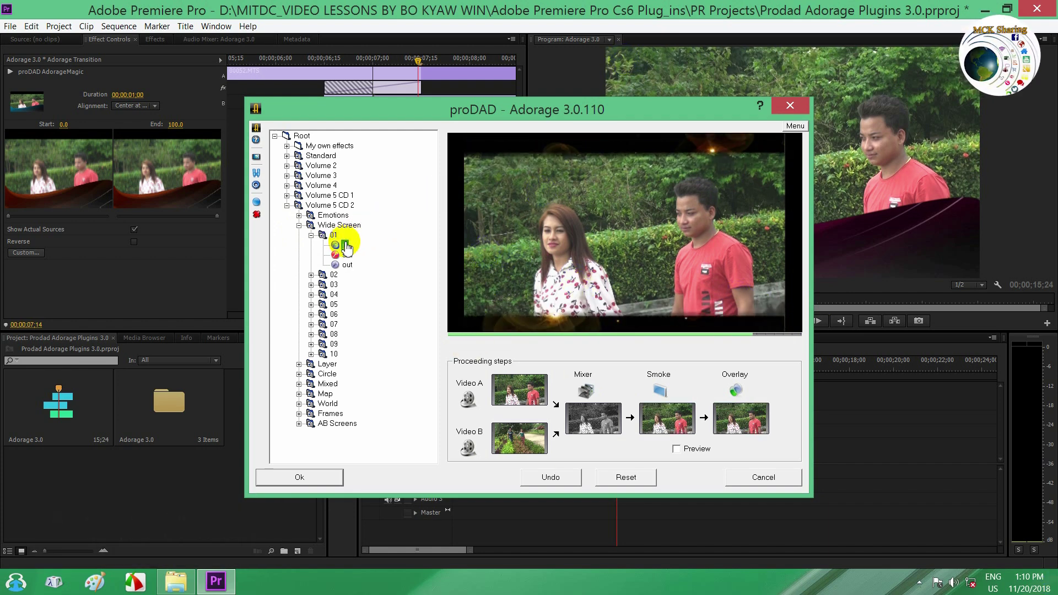
Preview Wide Screen transition 02's in variant and transition 03, then collapse Wide Screen.
click(311, 274)
click(342, 286)
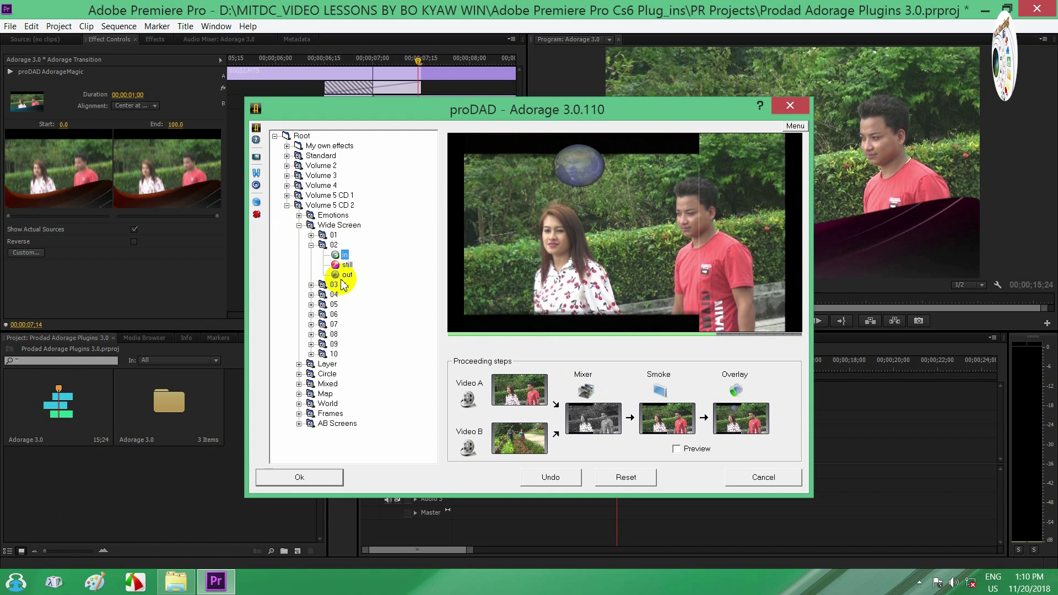
click(335, 285)
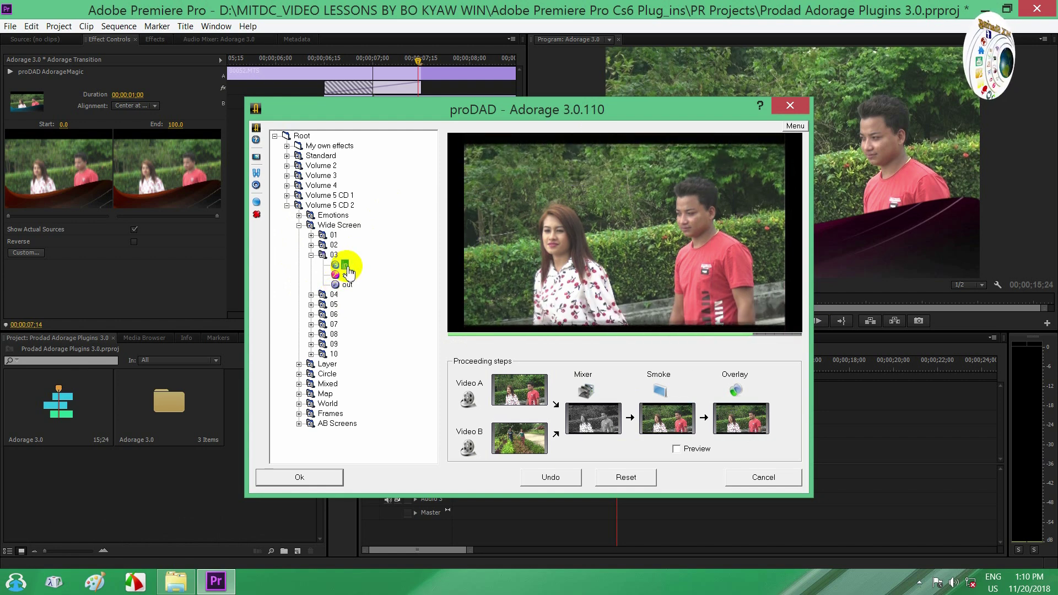
click(287, 205)
click(286, 205)
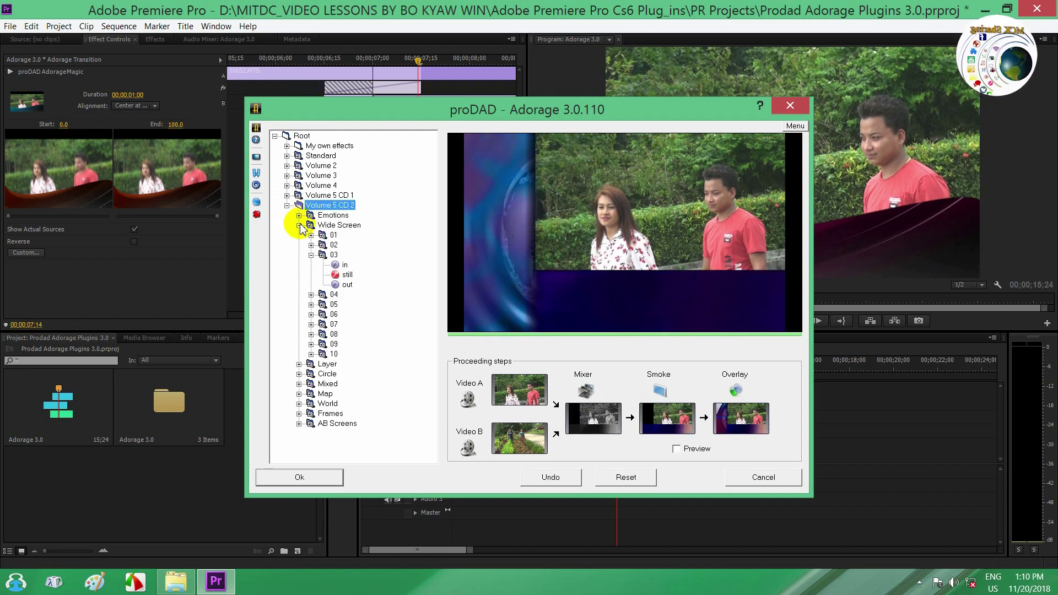
click(299, 225)
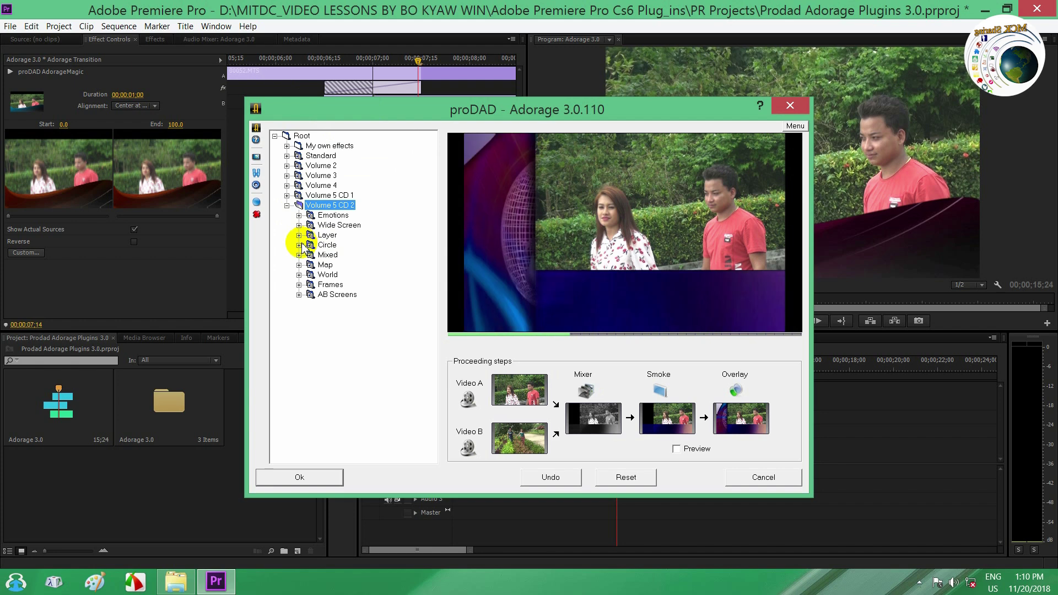
Expand Layer > Colors and preview the narrow-01 and clouds effects.
click(299, 245)
click(299, 235)
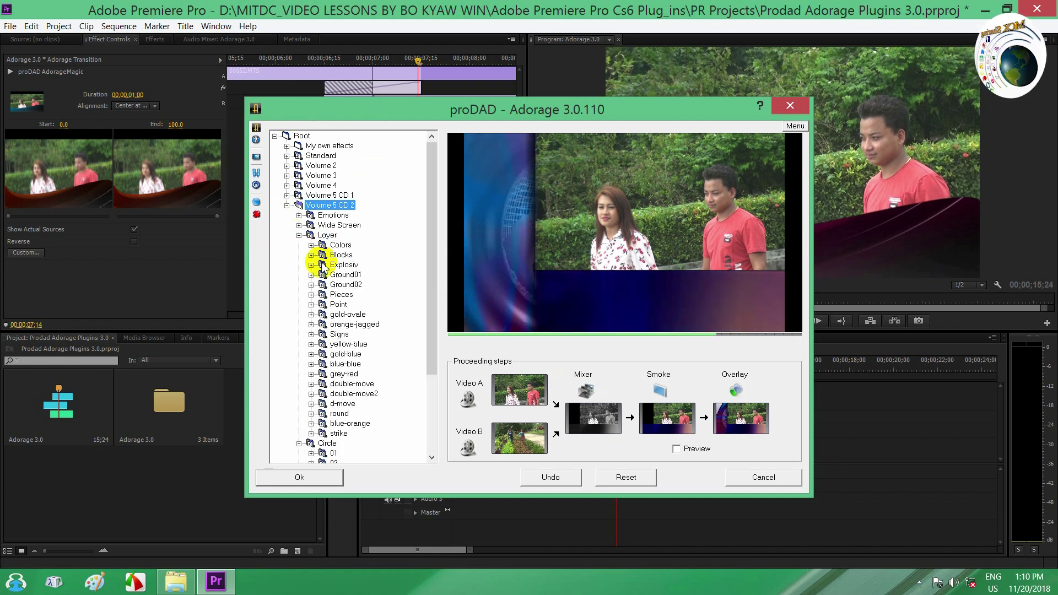
click(337, 244)
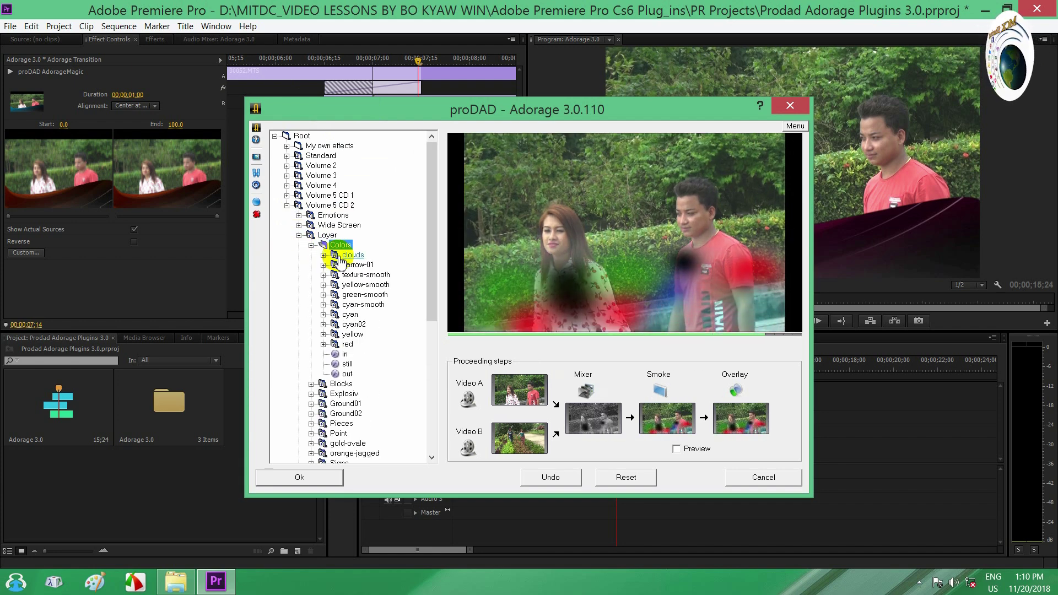
click(347, 266)
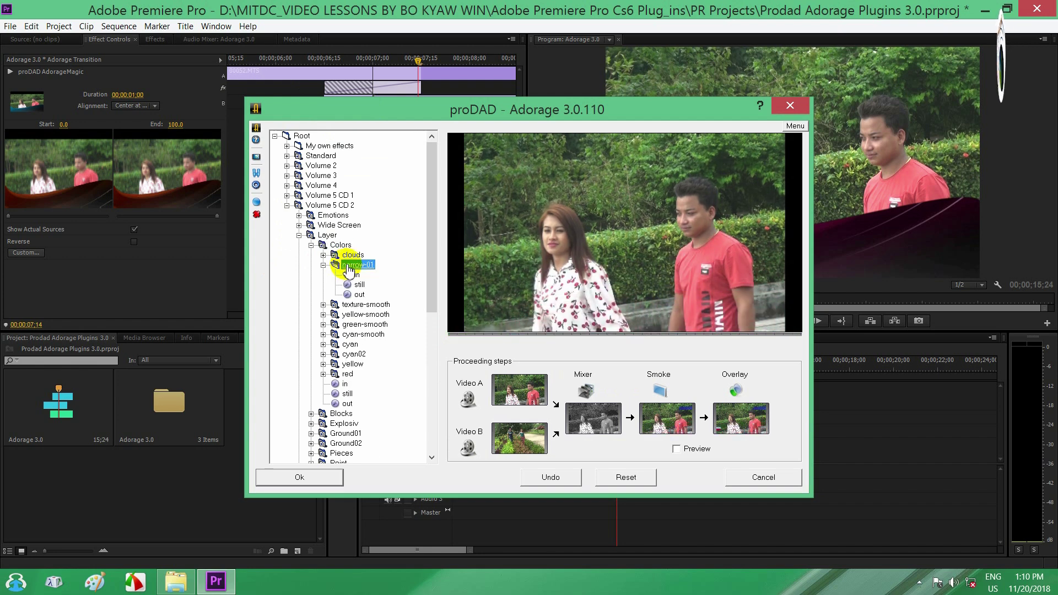
click(351, 255)
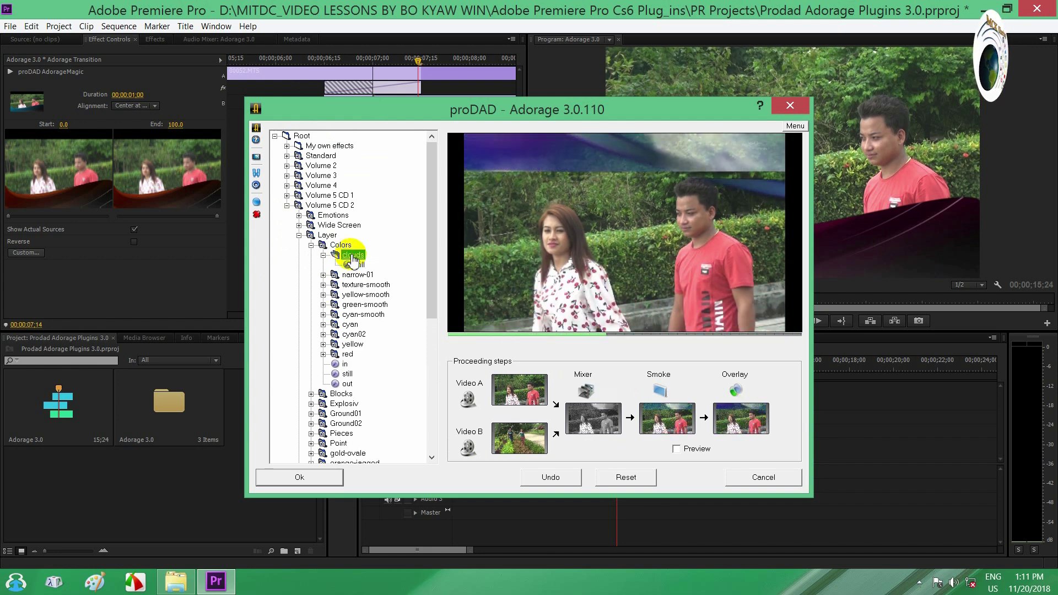
Choose the texture-smooth in transition and confirm it with Ok.
click(323, 275)
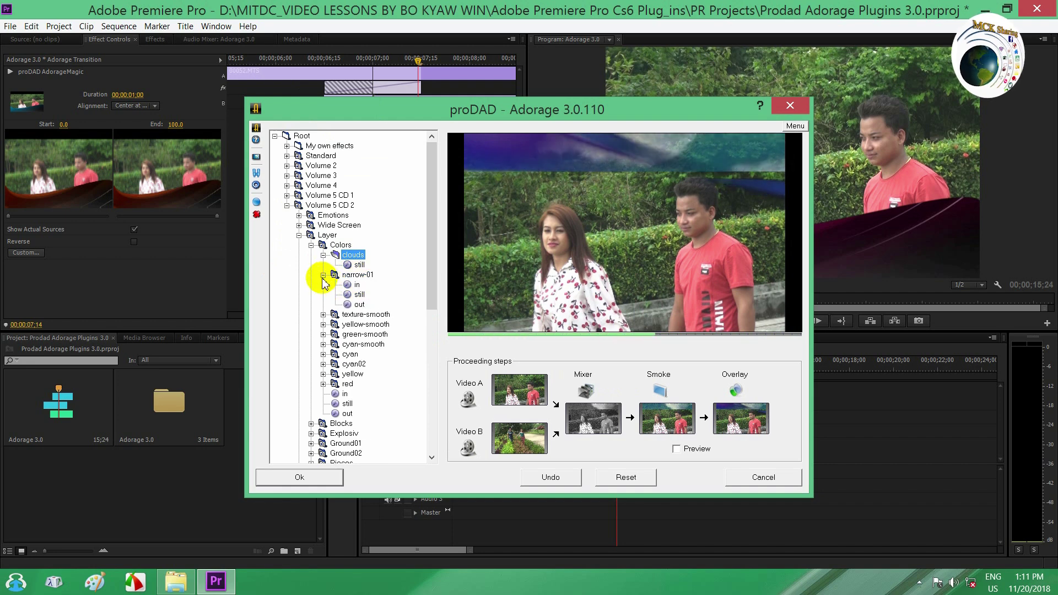
click(323, 314)
click(351, 325)
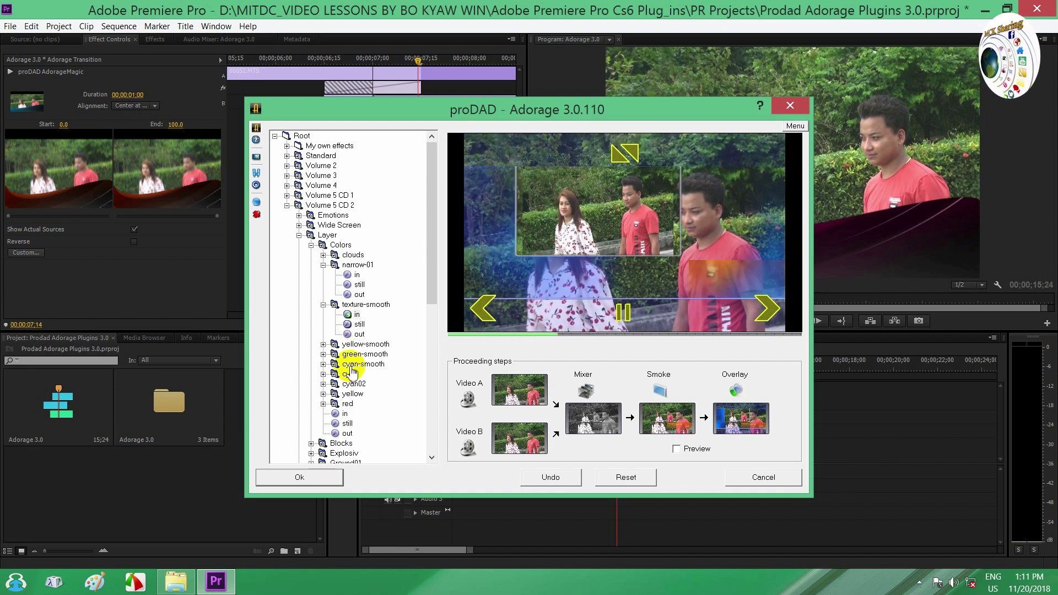
click(296, 477)
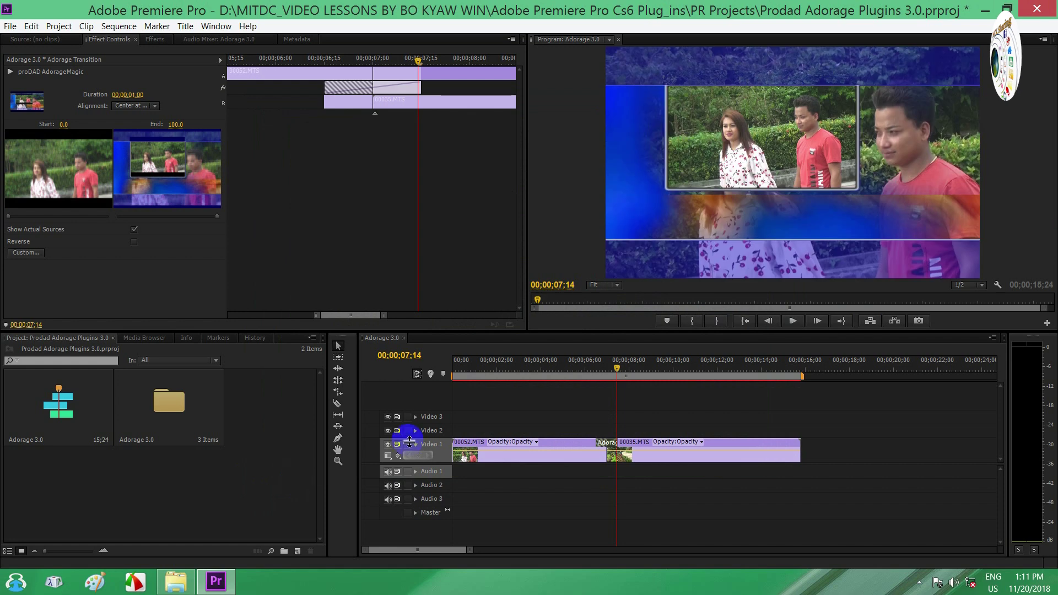
Play the sequence from 00;00;00;00 to watch the transition, then reopen the Adorage settings.
drag(618, 377, 418, 376)
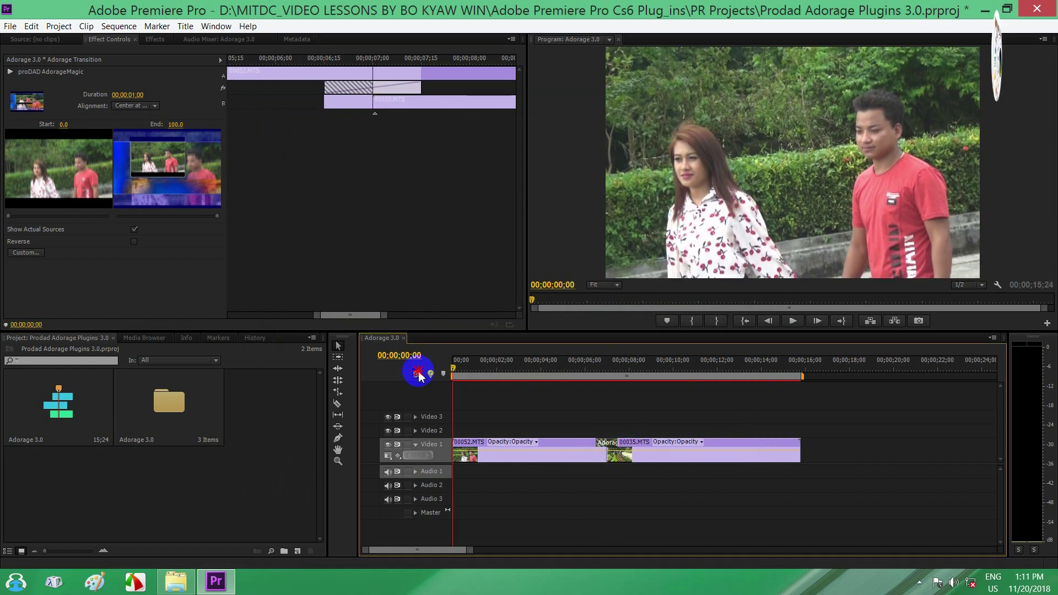
key(space)
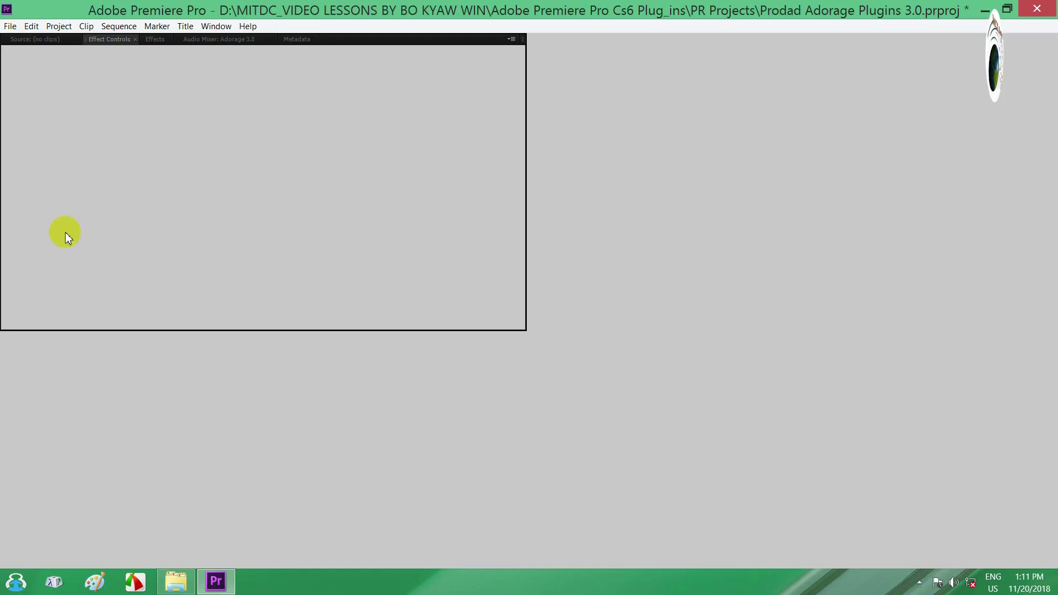
click(26, 252)
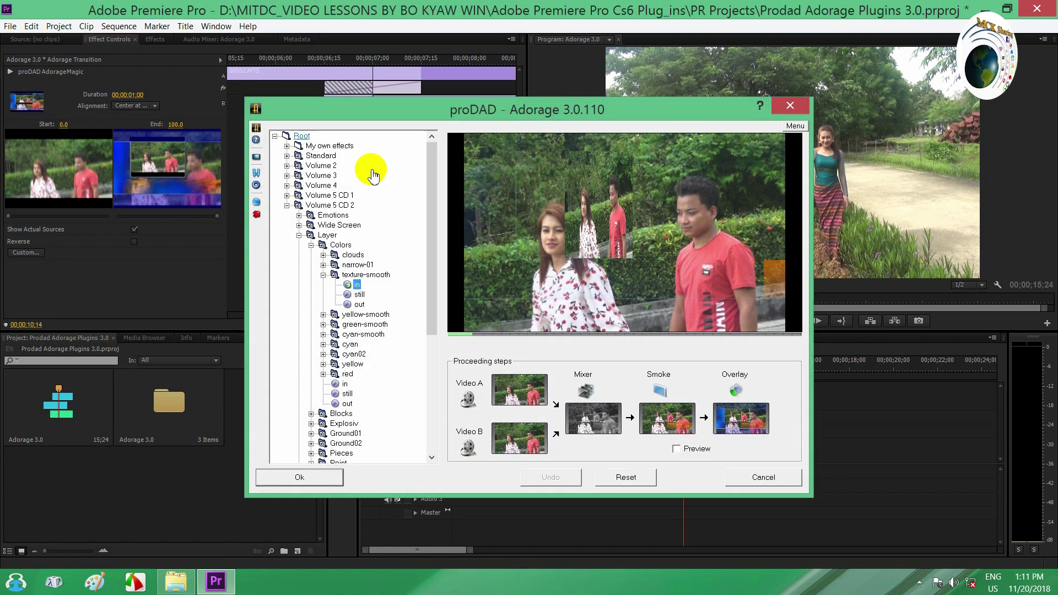
click(286, 205)
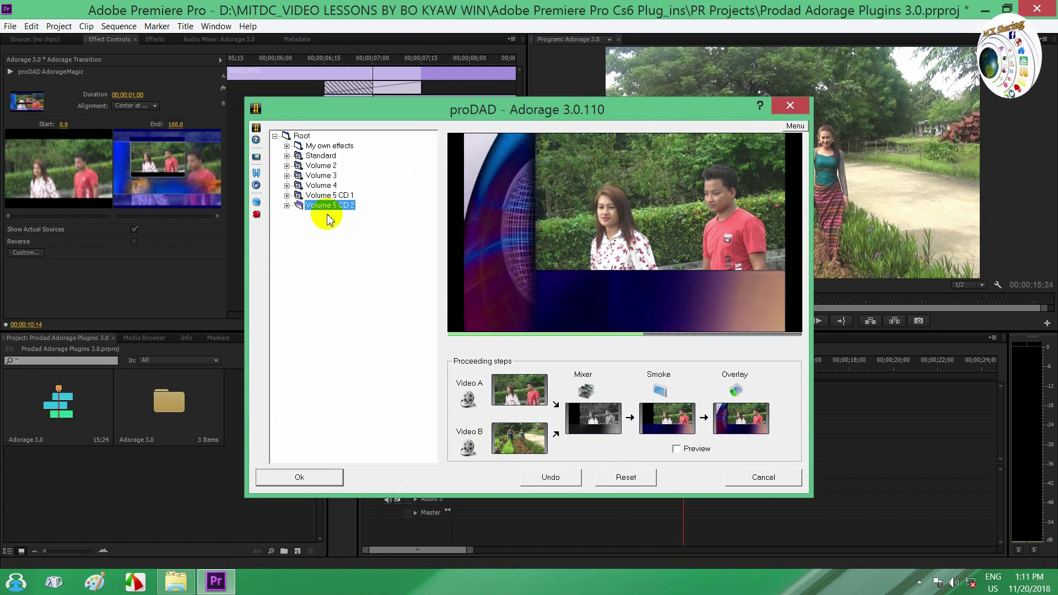
click(722, 20)
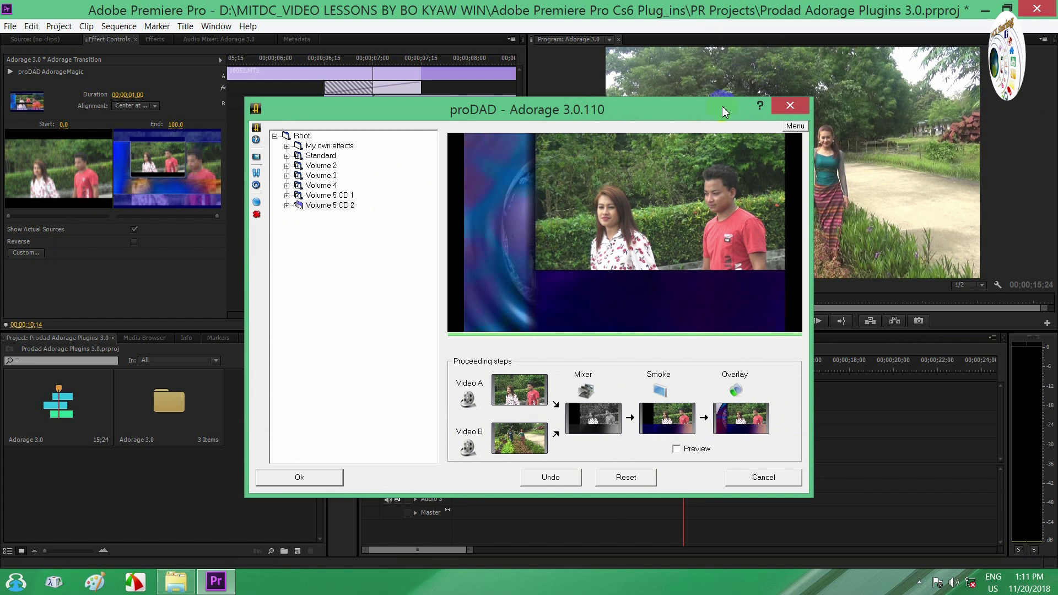
key(Return)
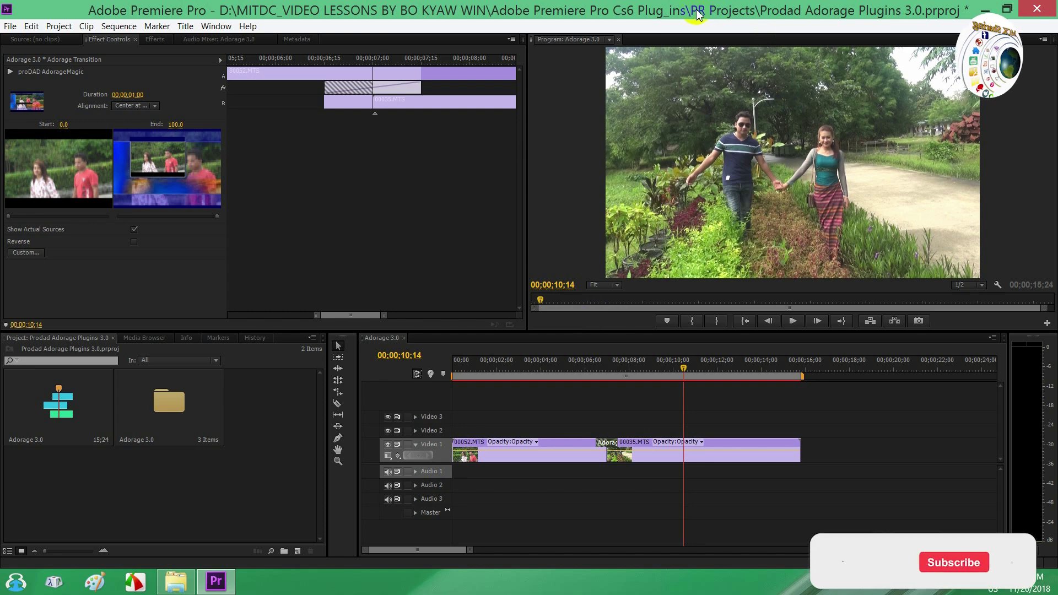
Select adorage-vol07.exe in the Adorage installers folder, then minimize Explorer to the desktop.
click(985, 8)
click(187, 584)
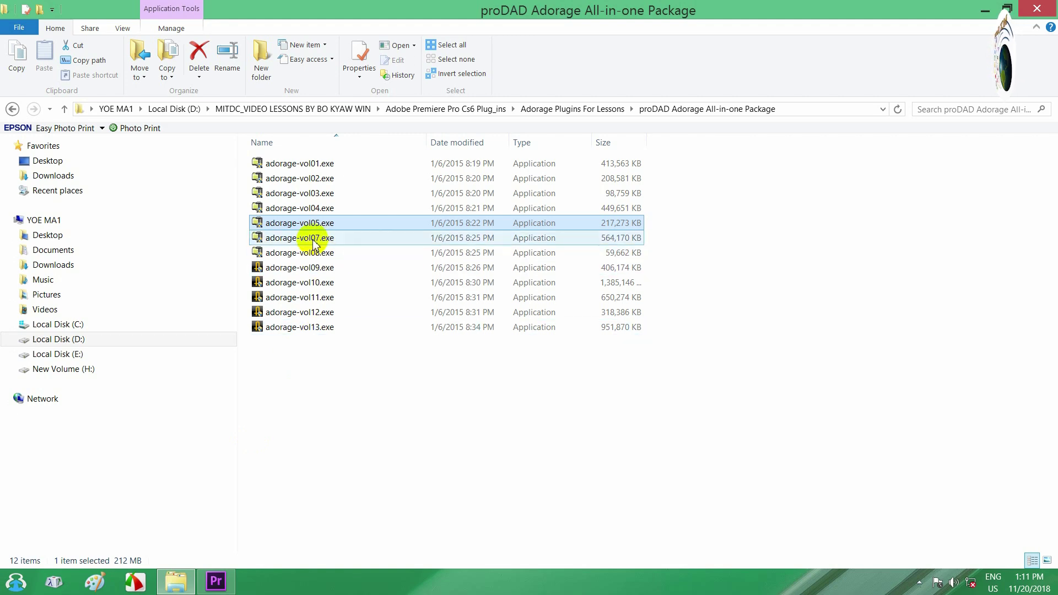
click(311, 241)
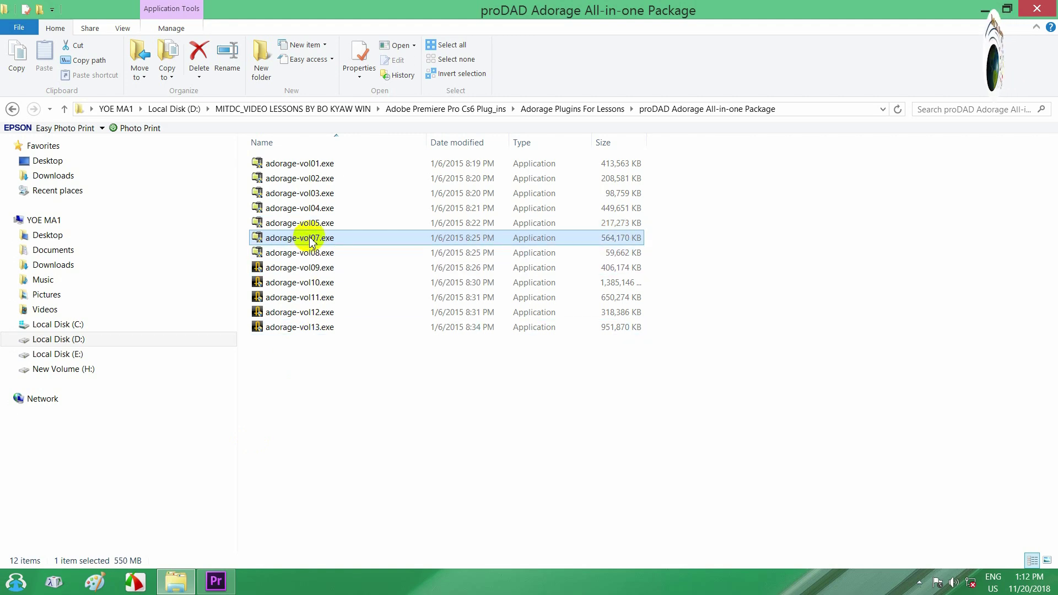
click(982, 7)
right_click(791, 256)
click(819, 292)
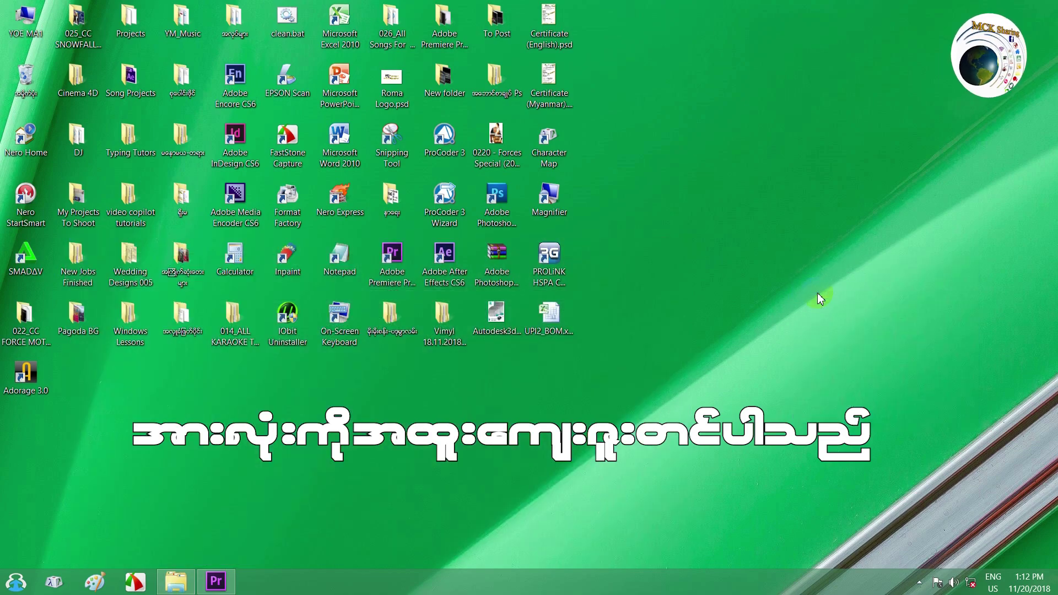